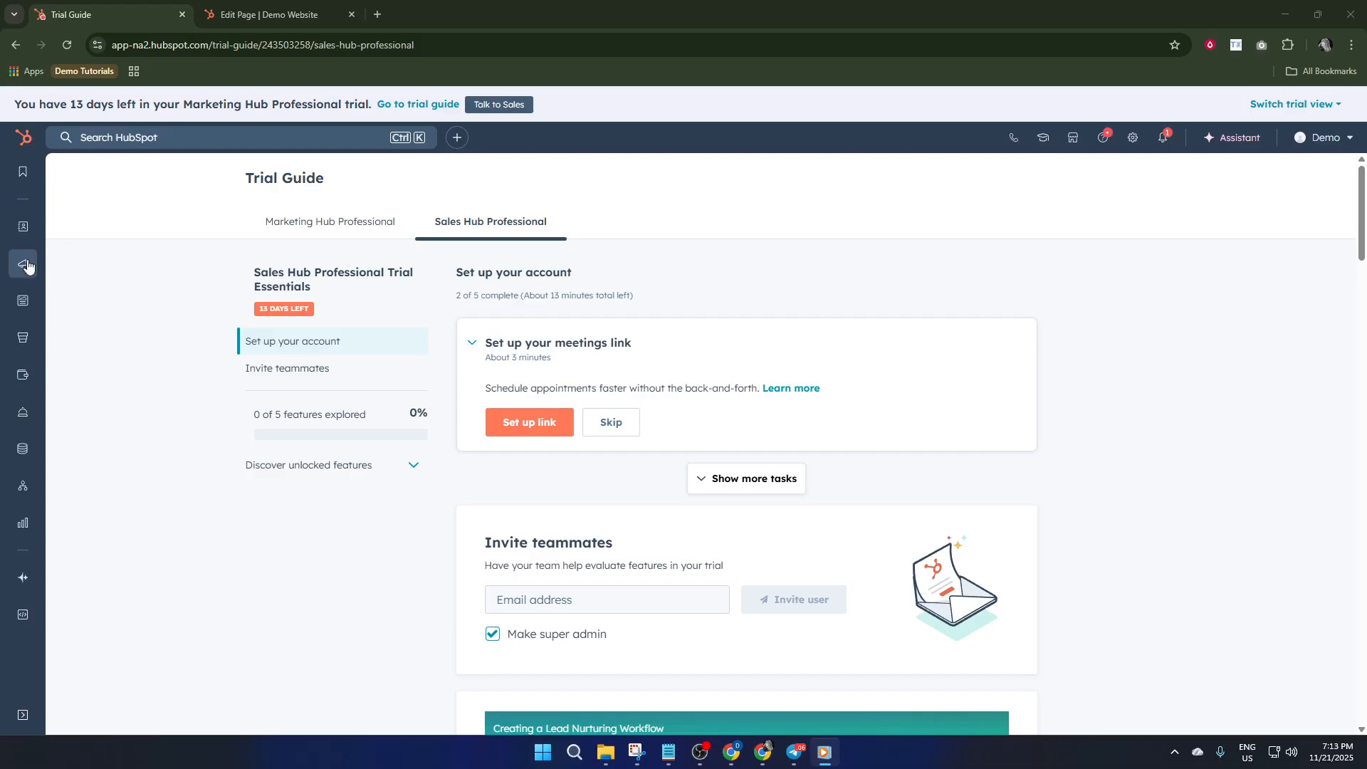
Step: Create a new call-to-action in the Marketing CTAs area from the recommended Pop-up template
mouse_move(24, 268)
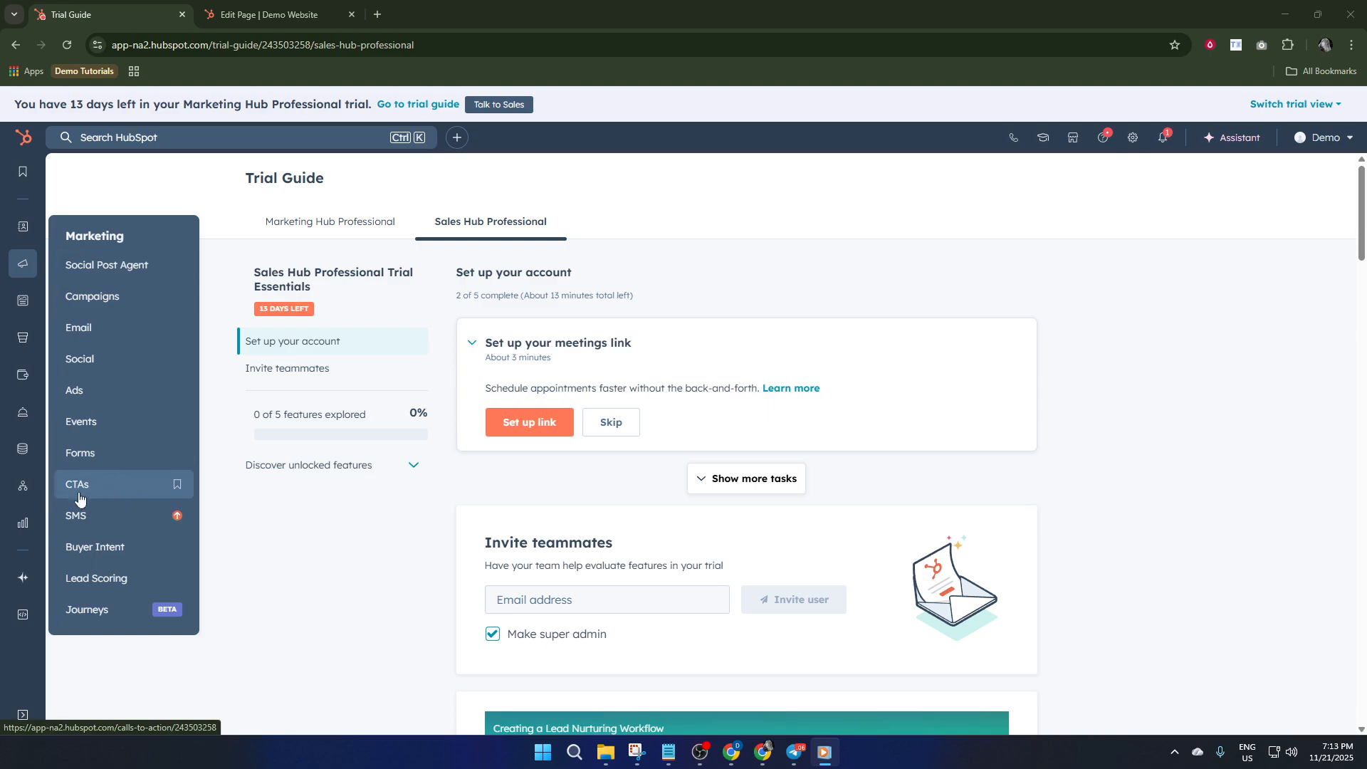
left_click(105, 490)
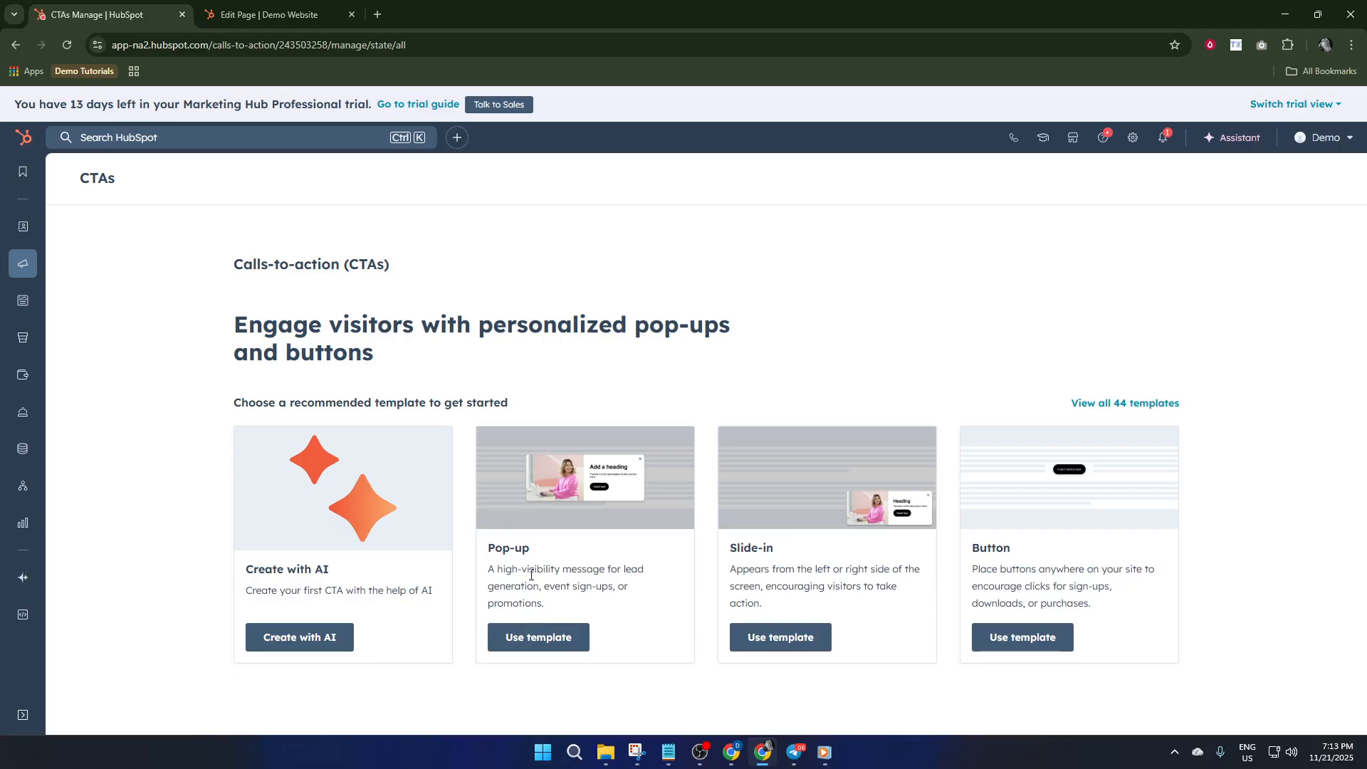
left_click(536, 643)
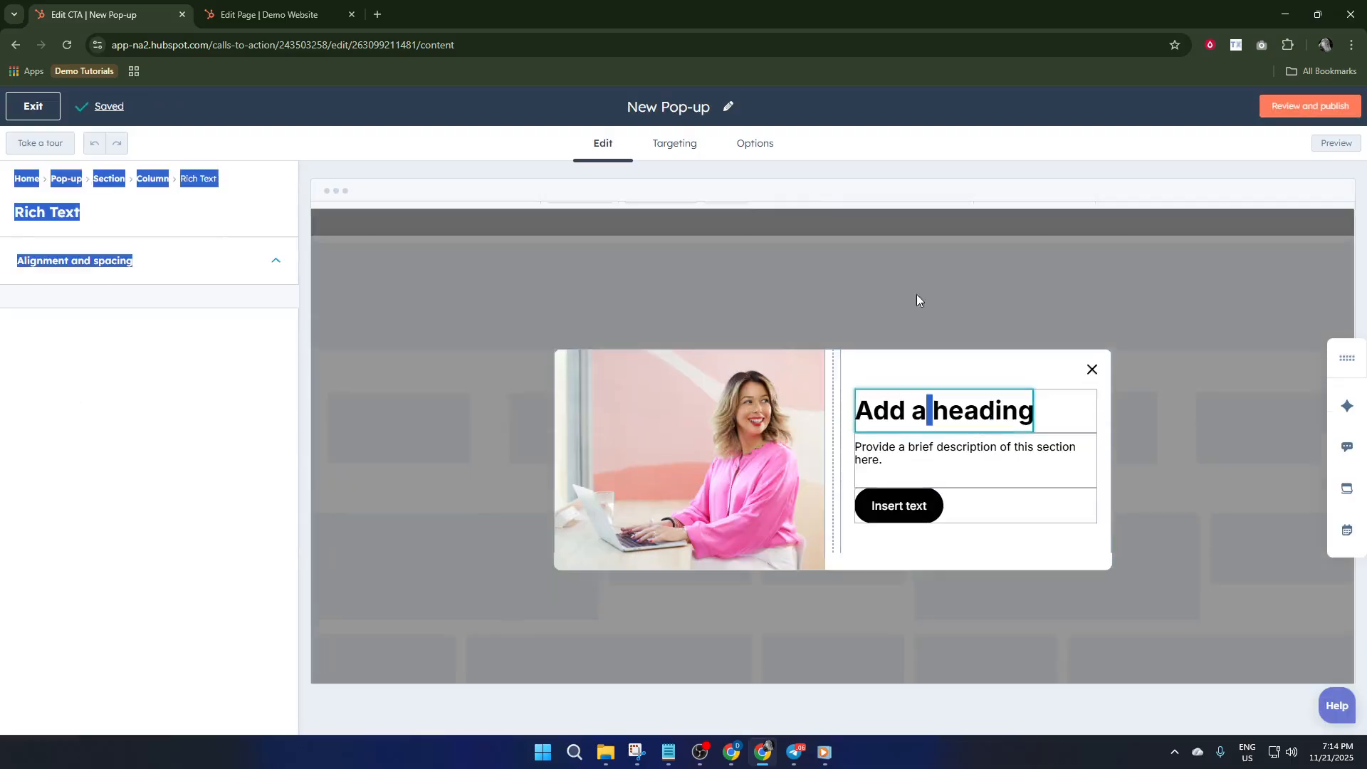
Step: Replace the pop-up's placeholder heading with "Demo Pop Up"
triple_click(899, 408)
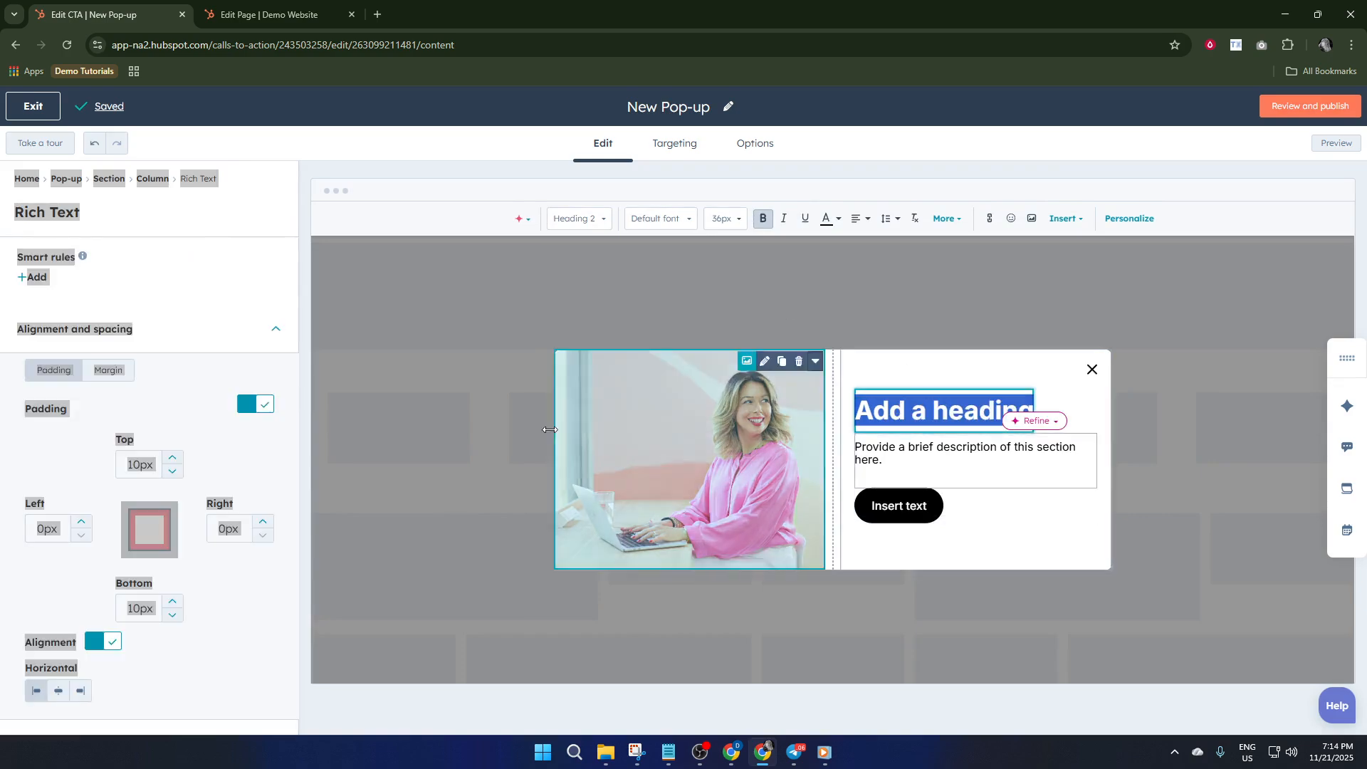
left_click(189, 413)
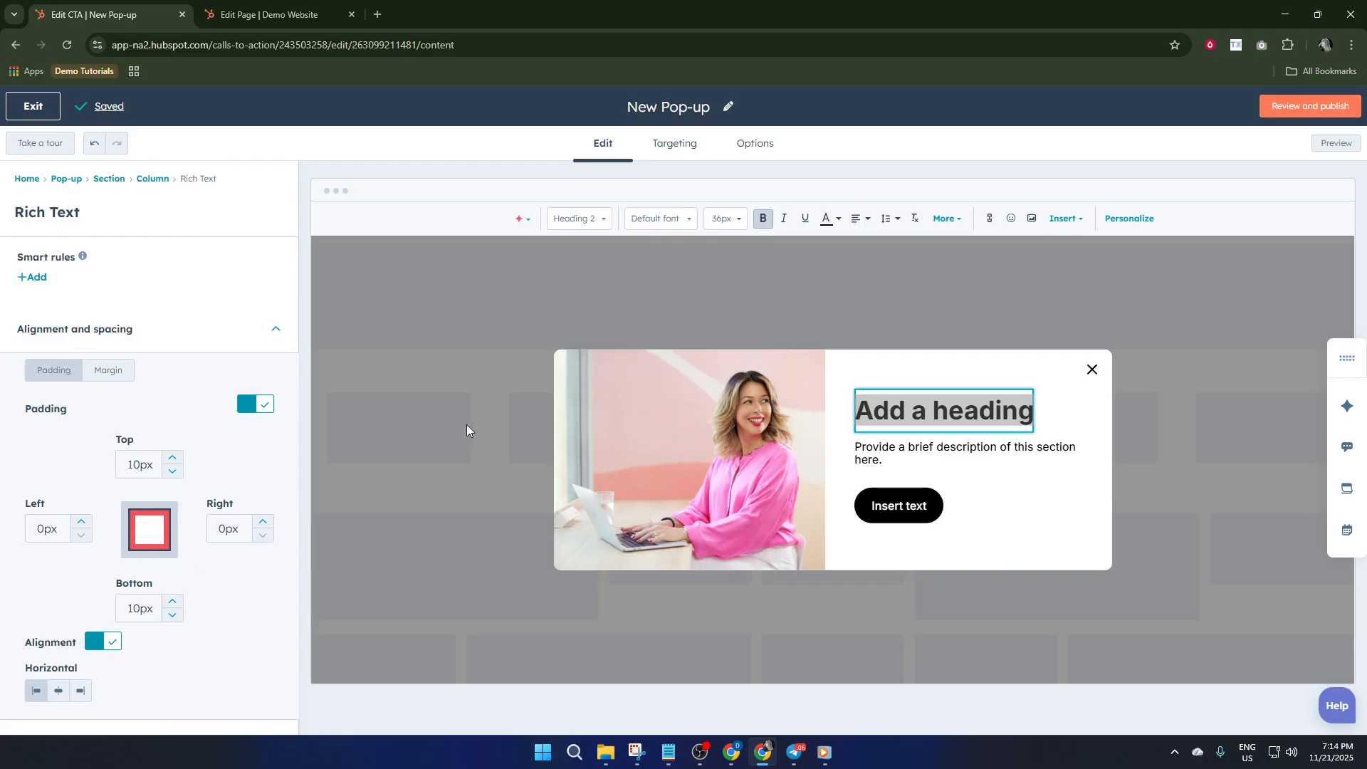
triple_click(958, 410)
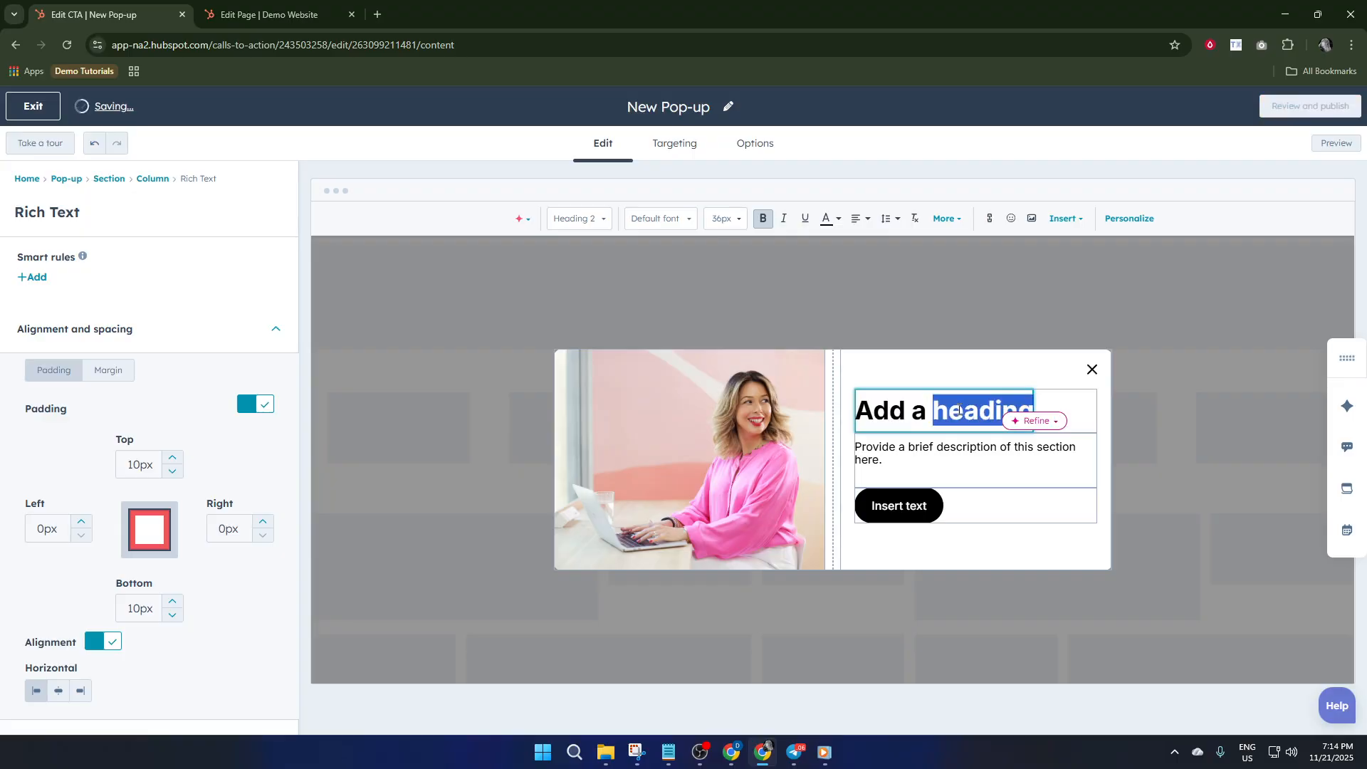
type("D")
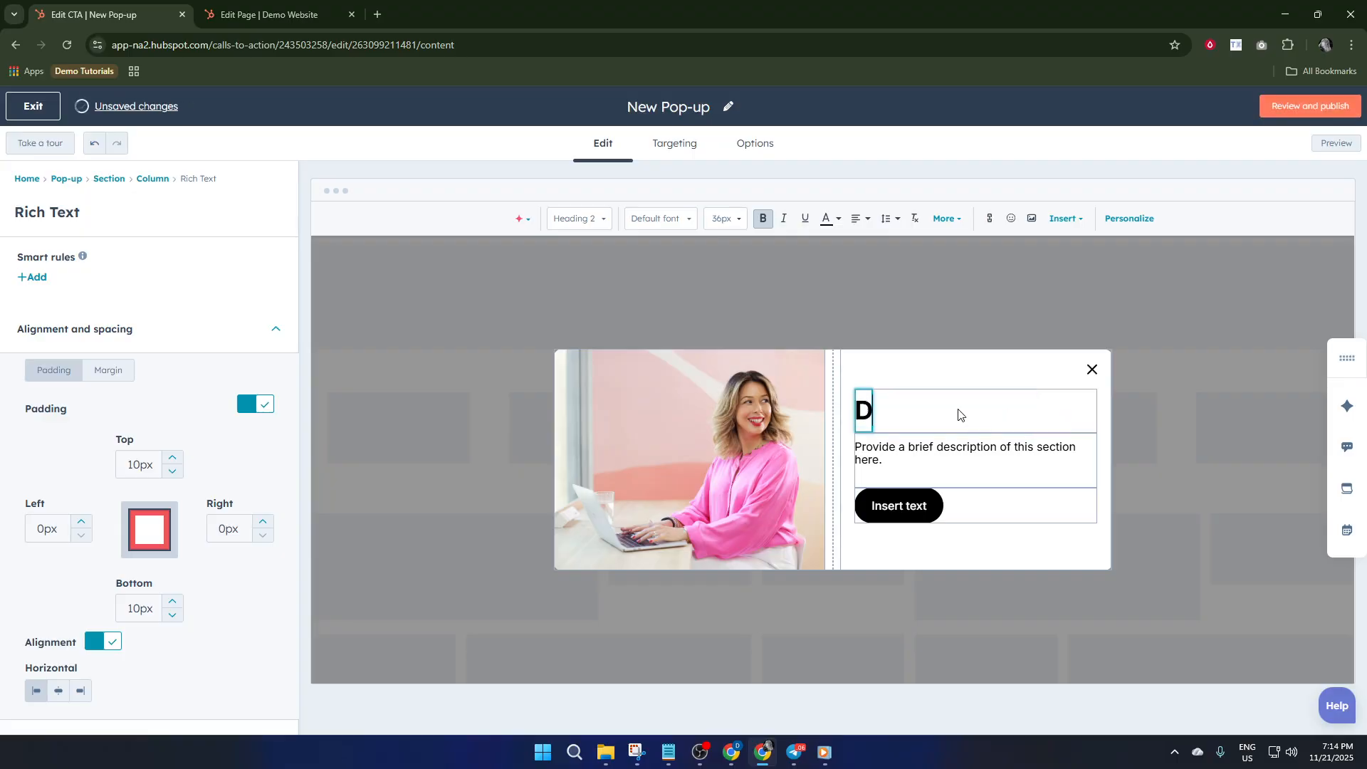
type("emo Pop")
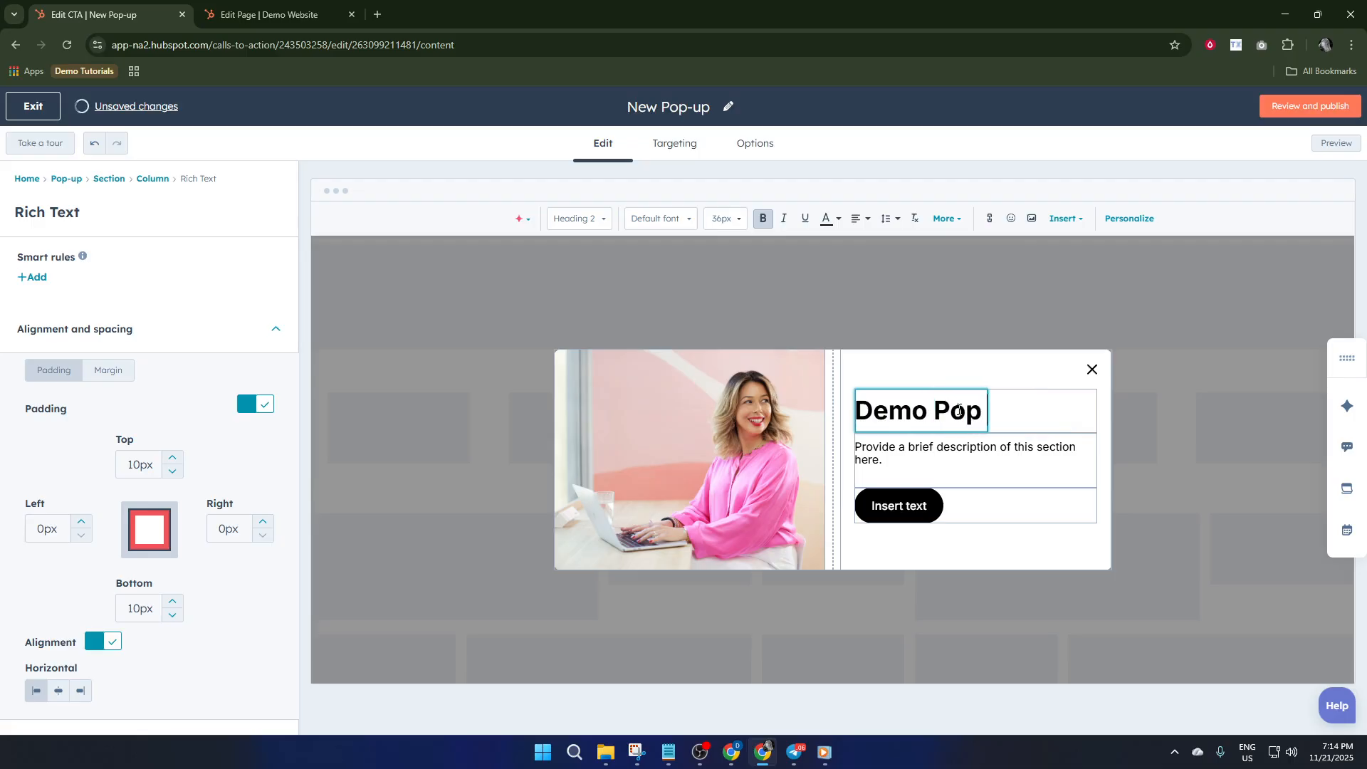
type(" Up")
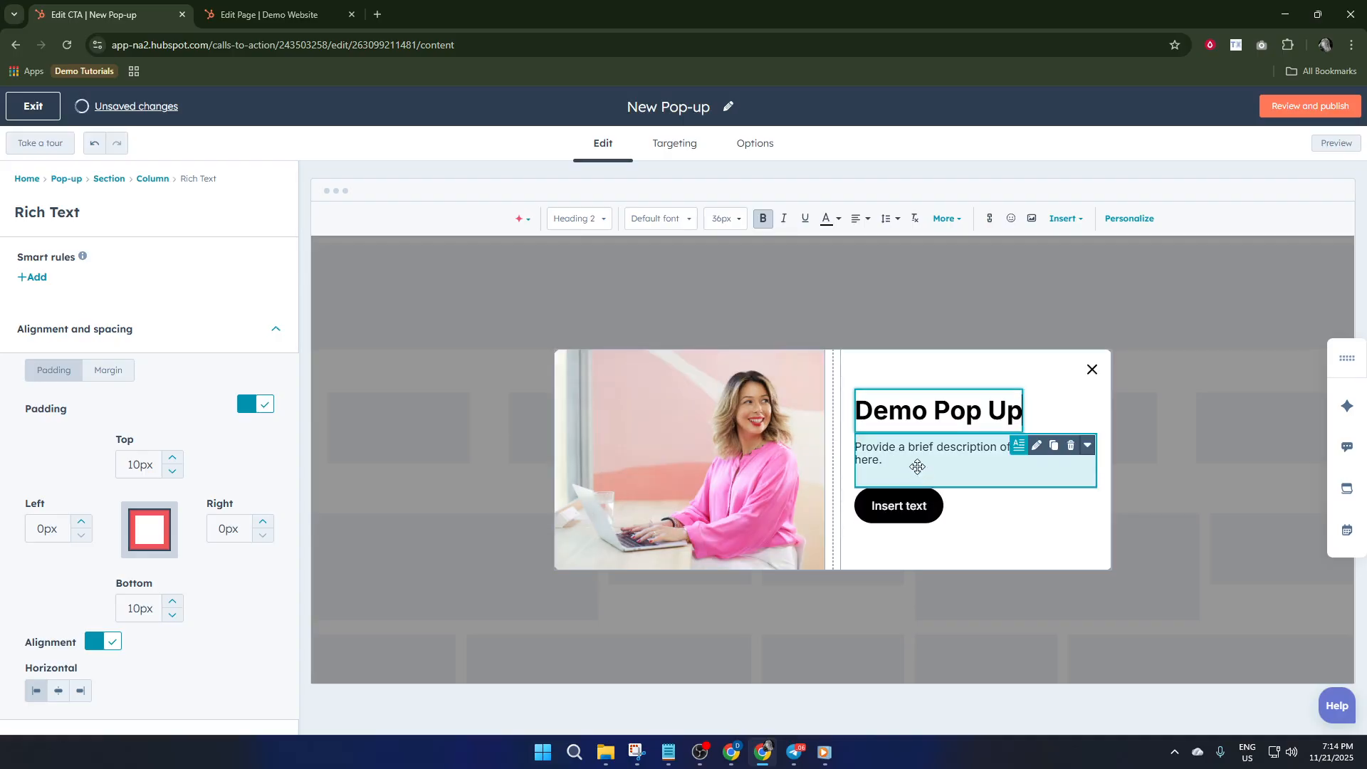
left_click(898, 507)
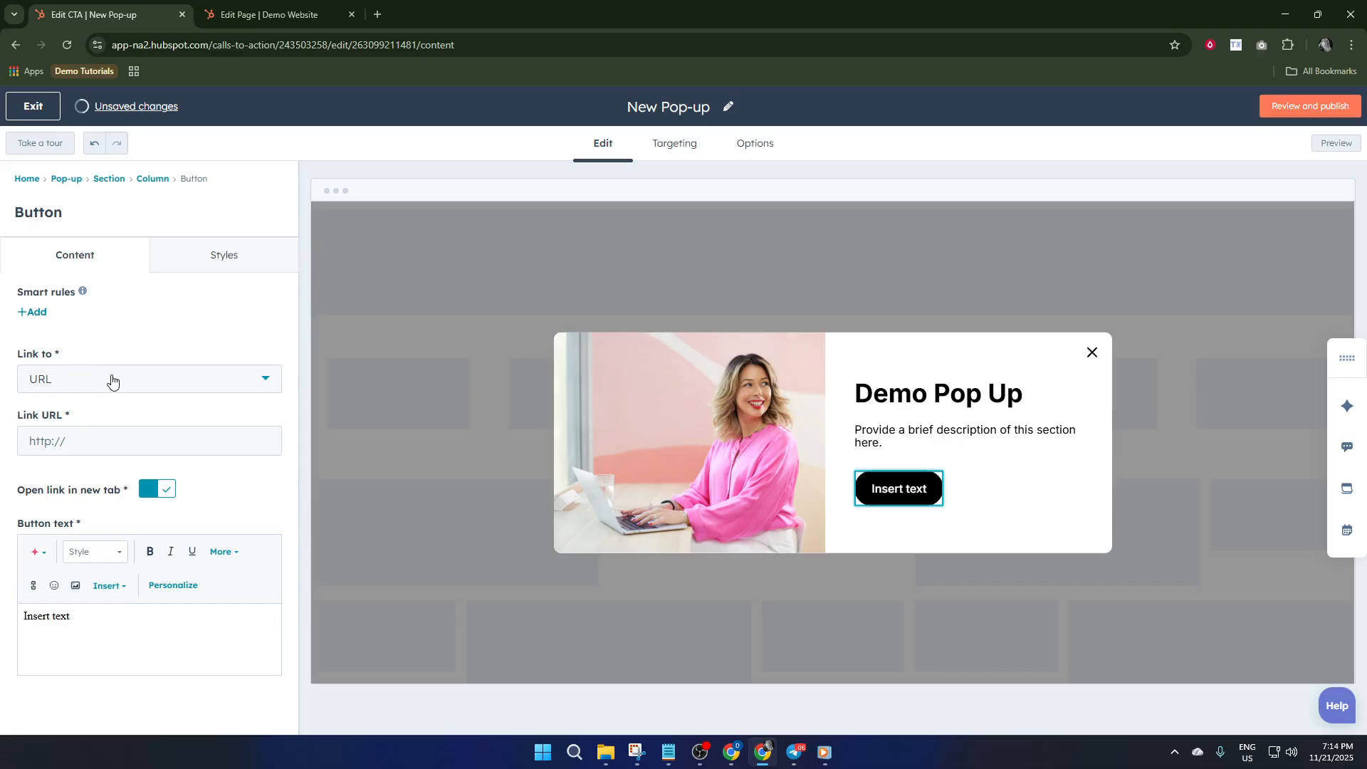
left_click(130, 444)
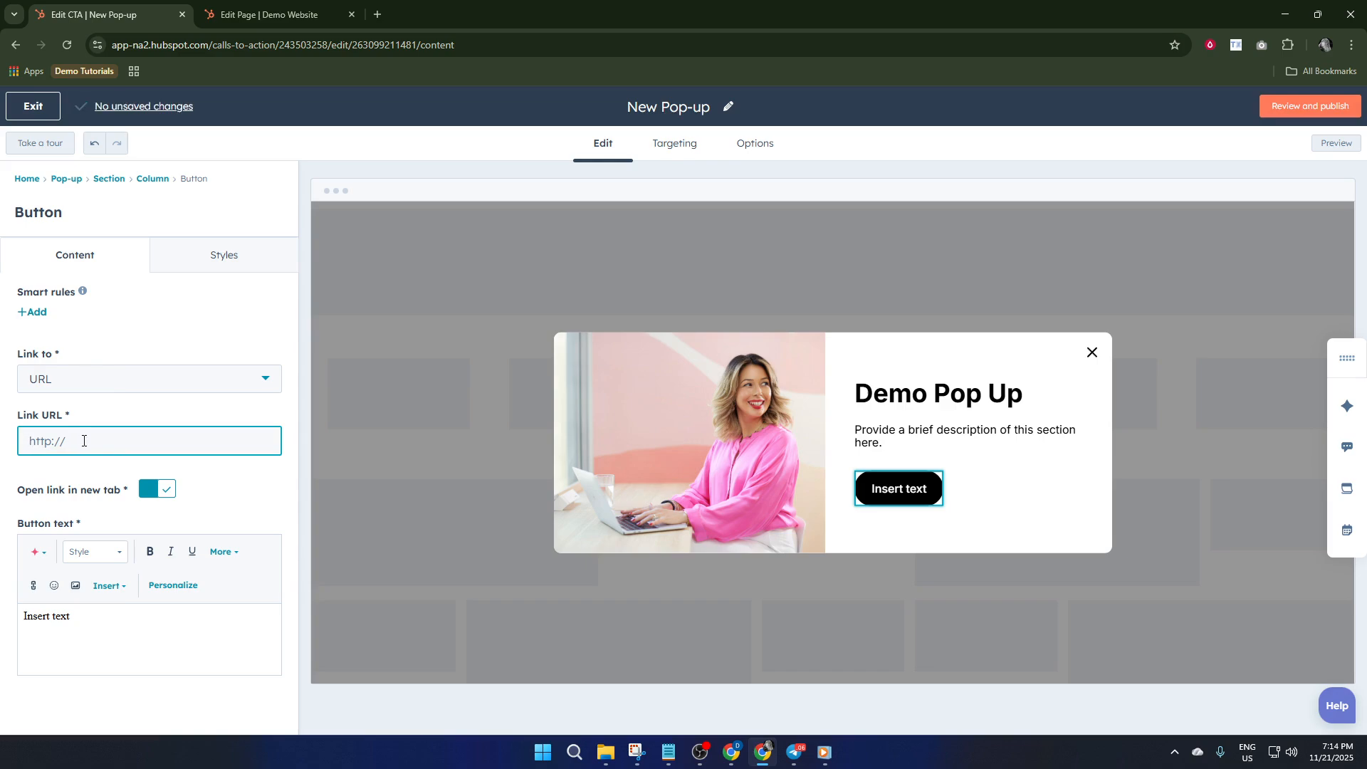
type("www.google.com")
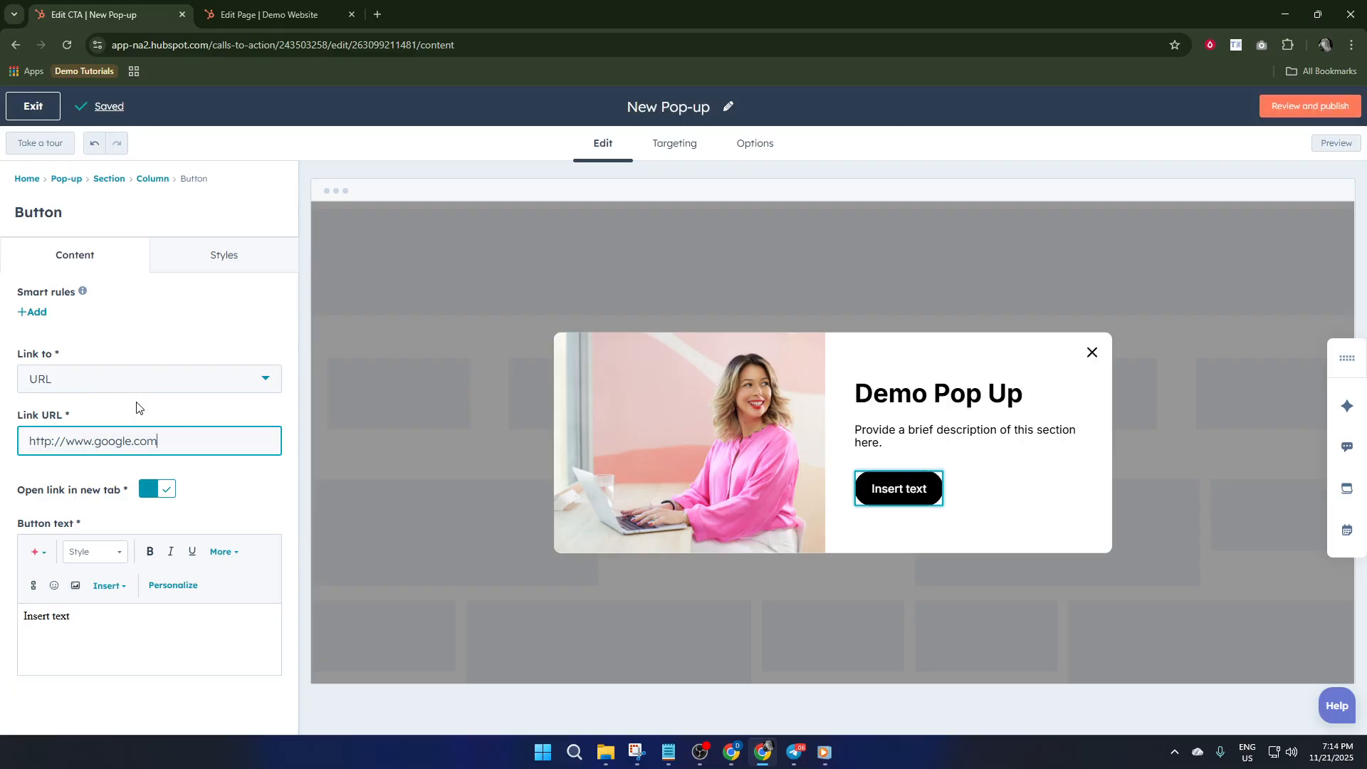
Step: Replace the placeholder text of the pop-up's button with "Demo Button"
left_click(95, 611)
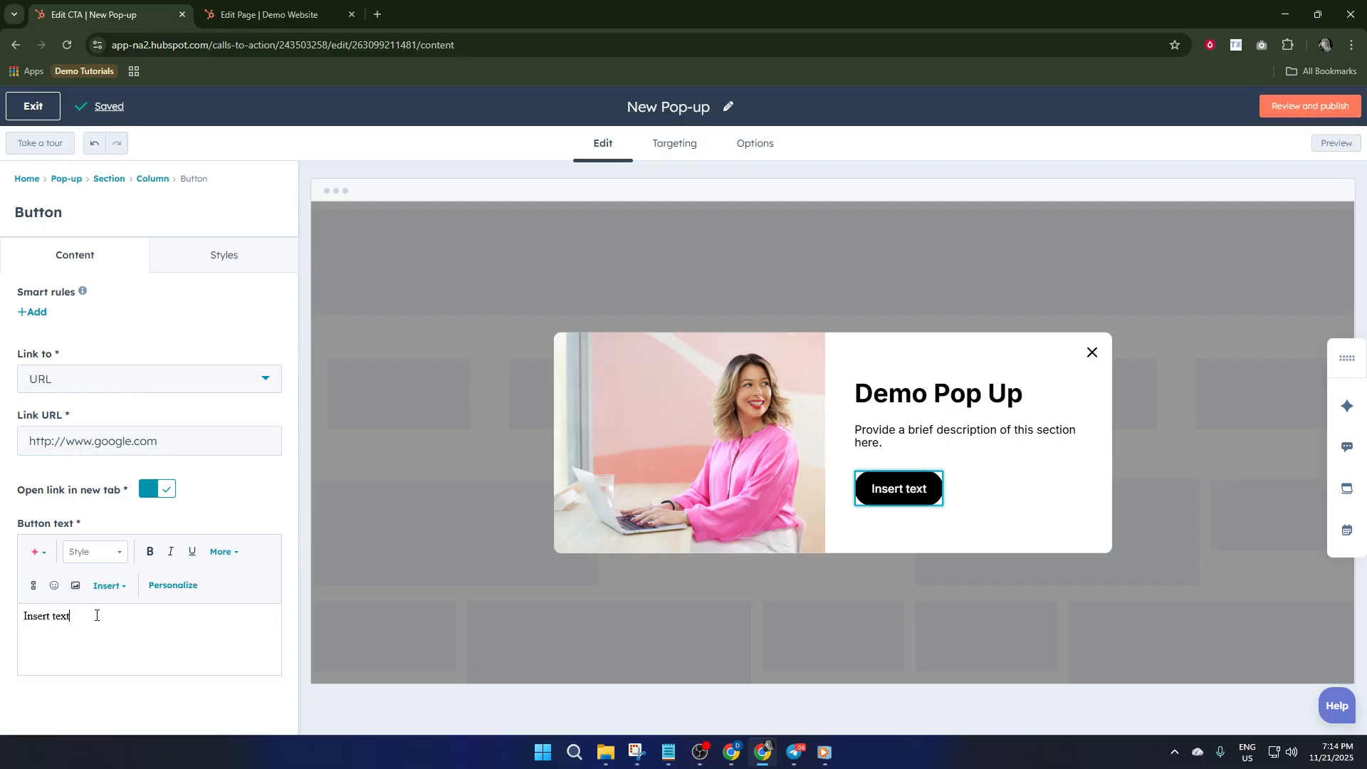
left_click_drag(95, 613, 10, 623)
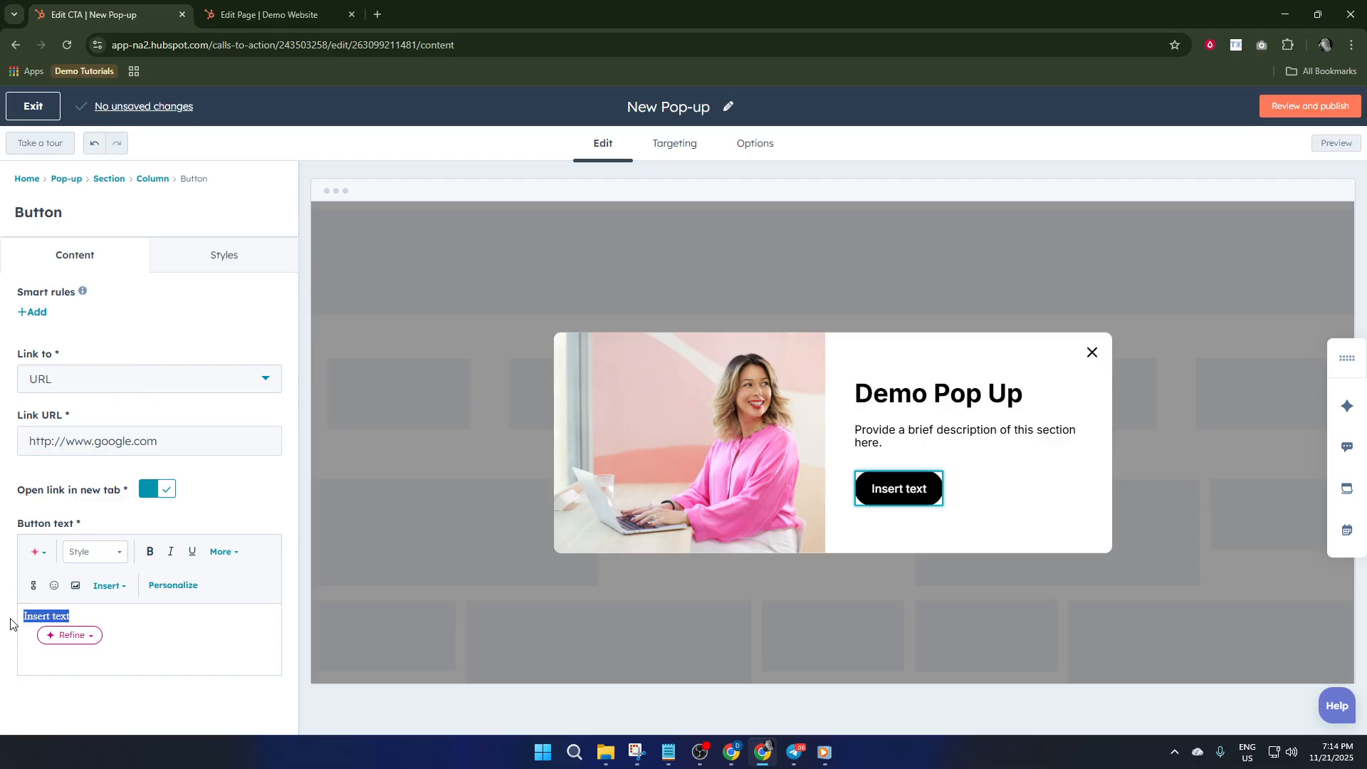
type("Po")
key("BackSpace")
key("BackSpace")
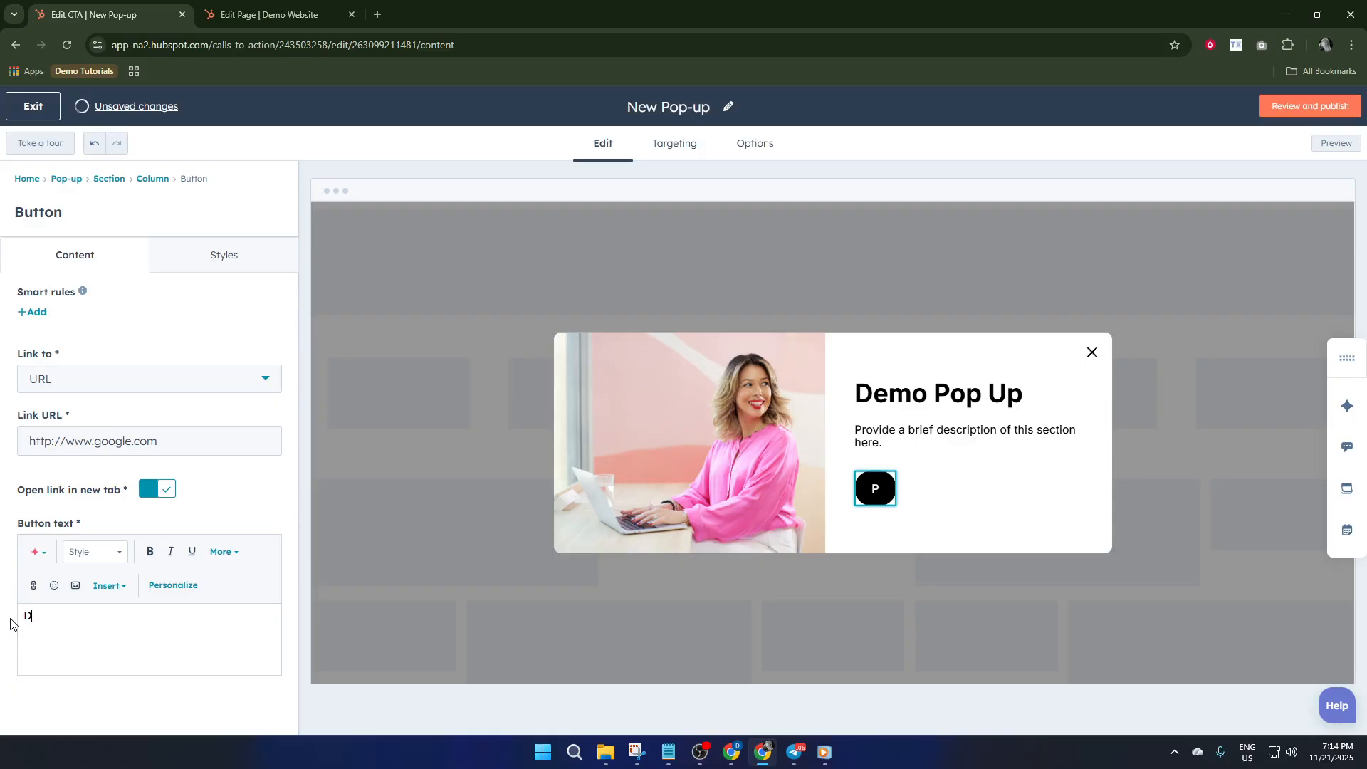
type("Demo Button")
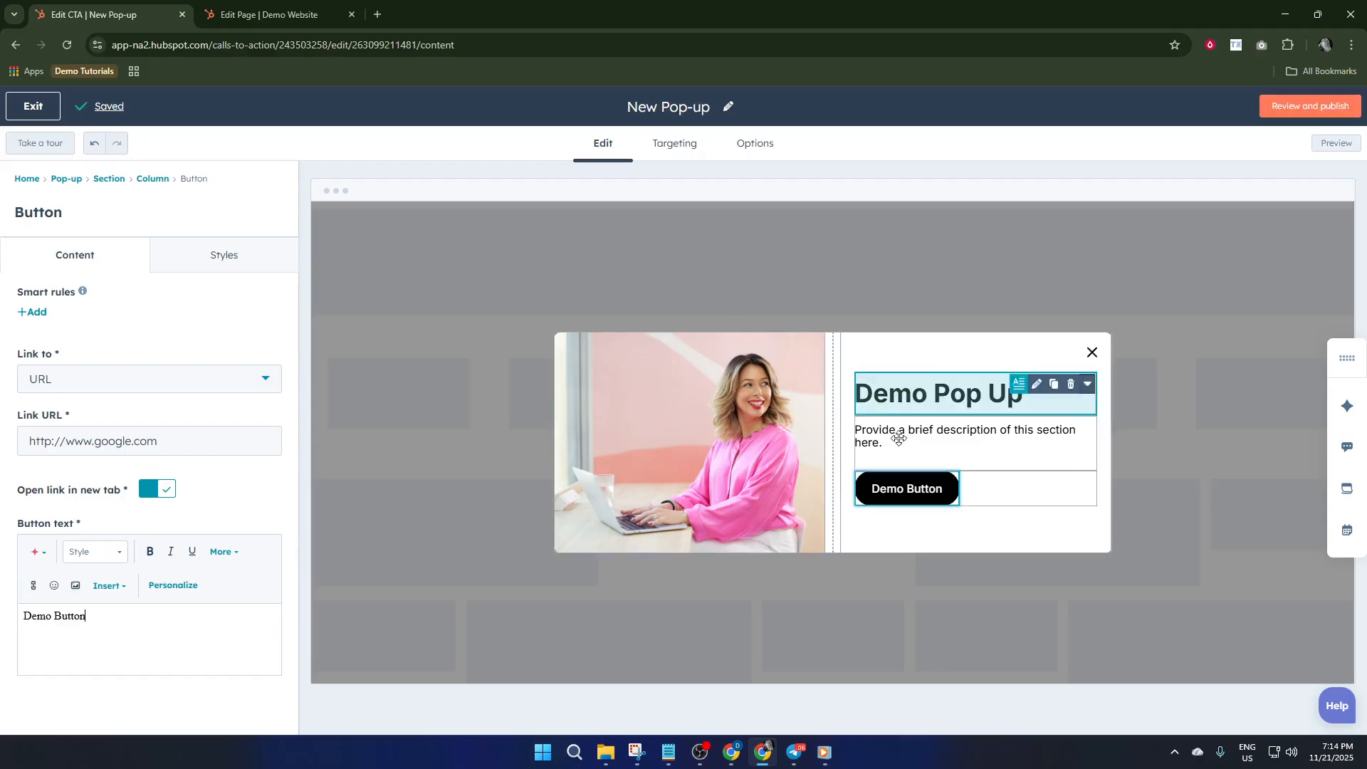
Step: Examine the pop-up's targeting settings: display triggers including page scroll, website pages, visitor audience and display frequency
left_click(685, 143)
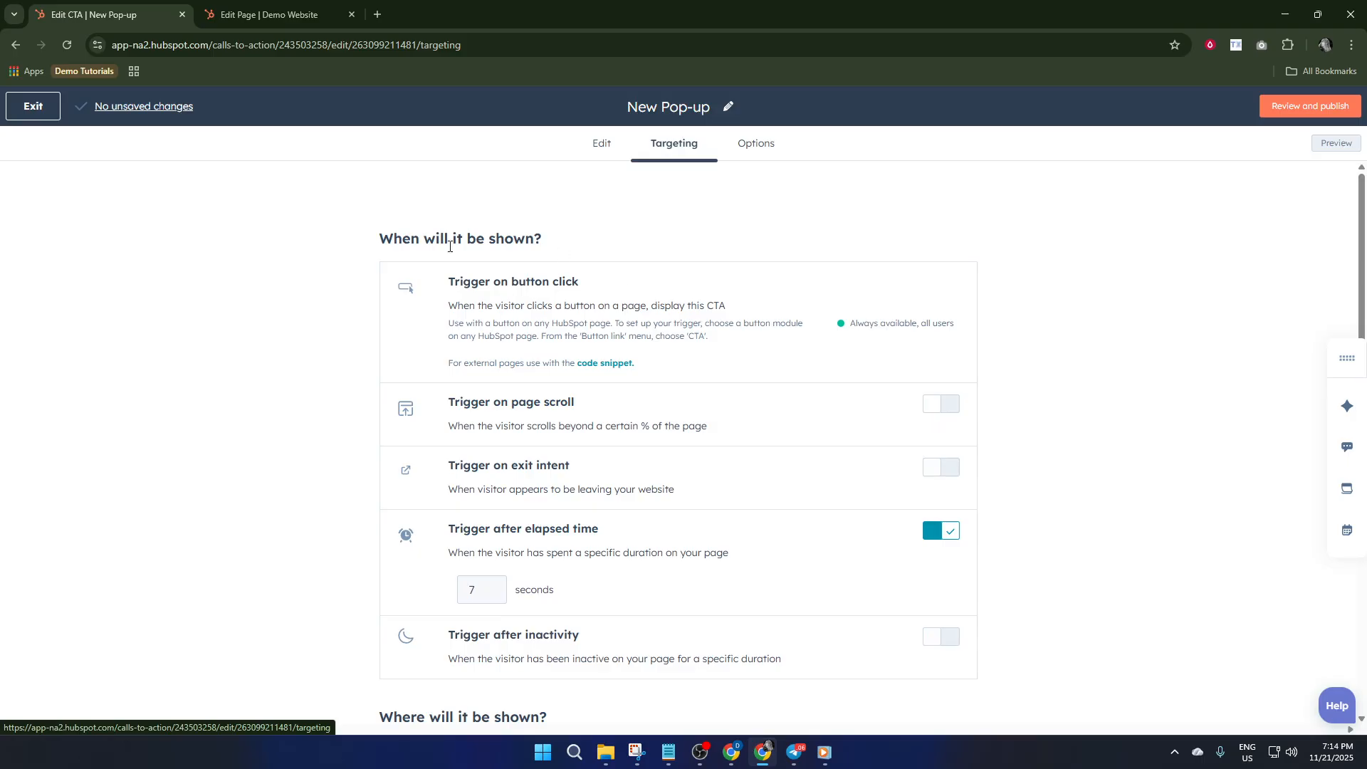
scroll(554, 357, "down", 2)
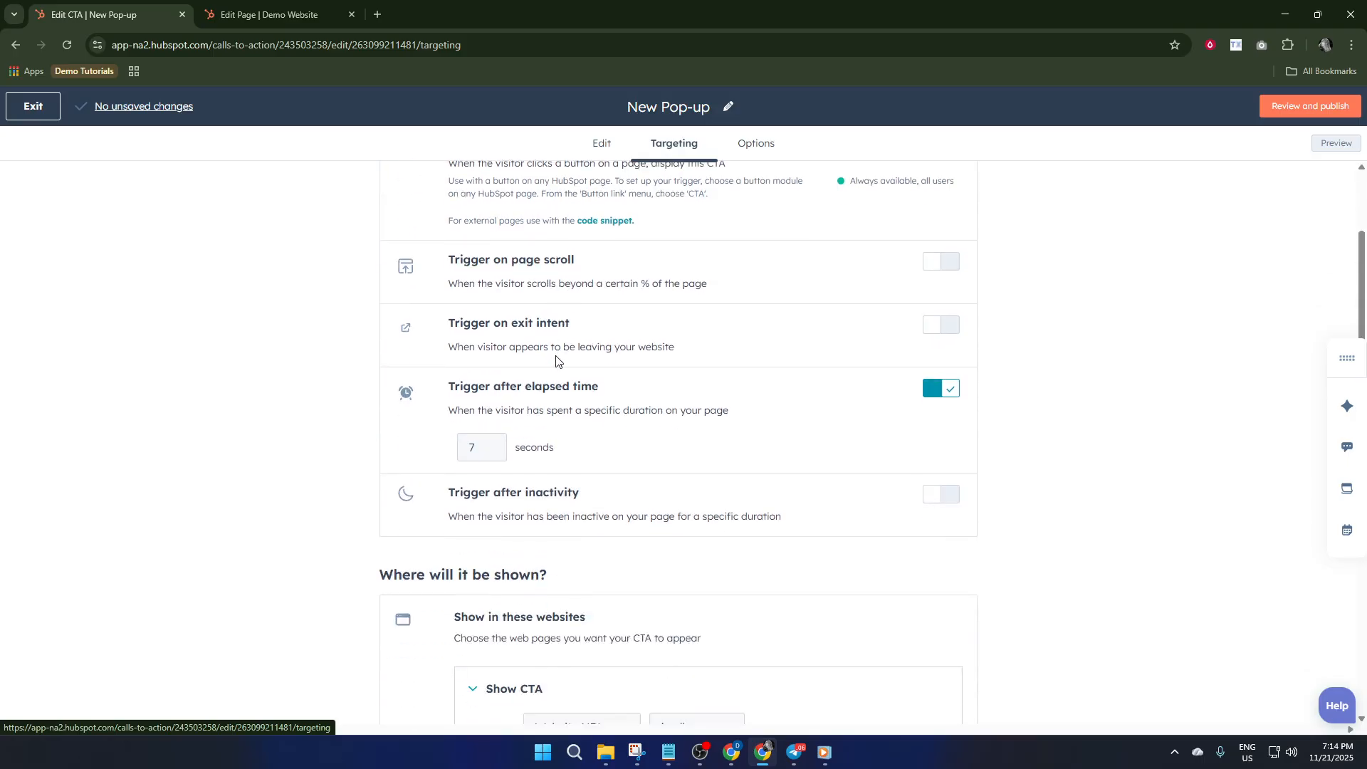
scroll(556, 362, "down", 2)
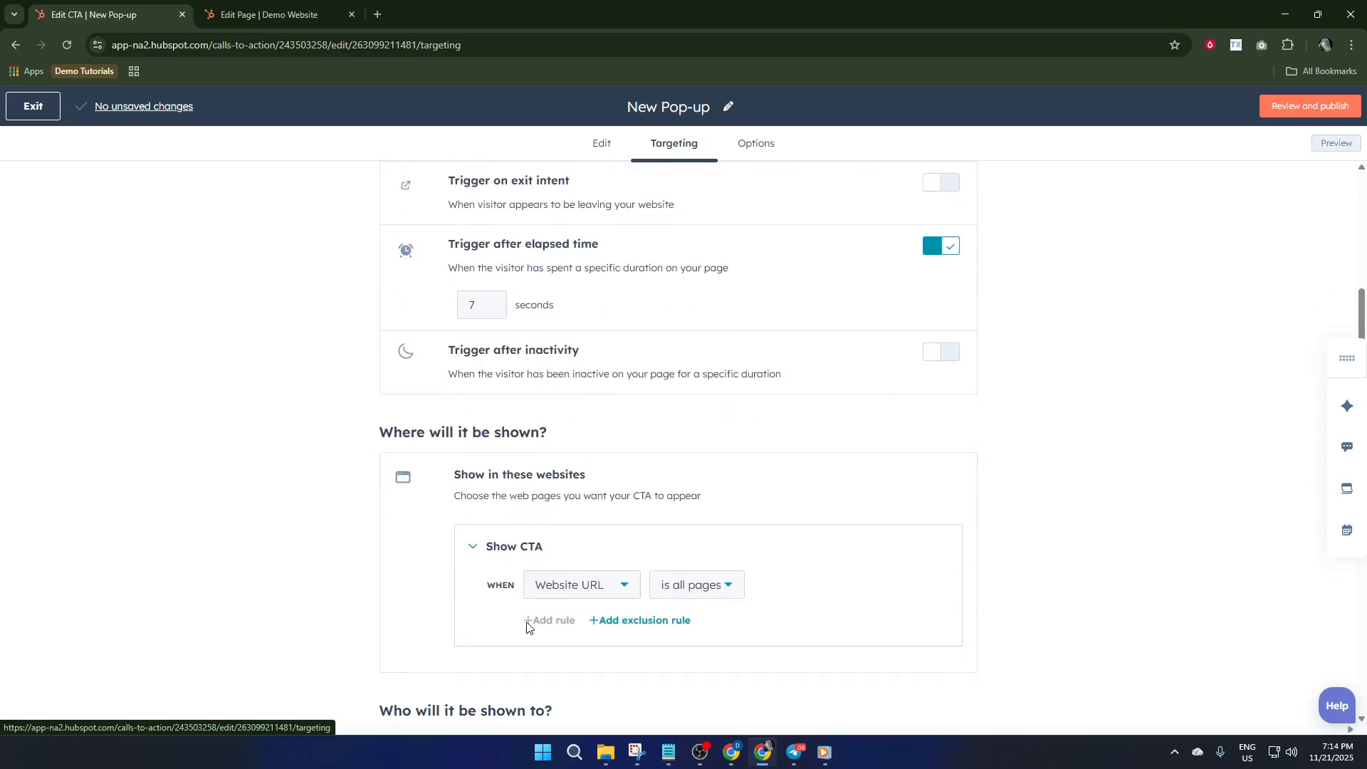
scroll(580, 558, "up", 4)
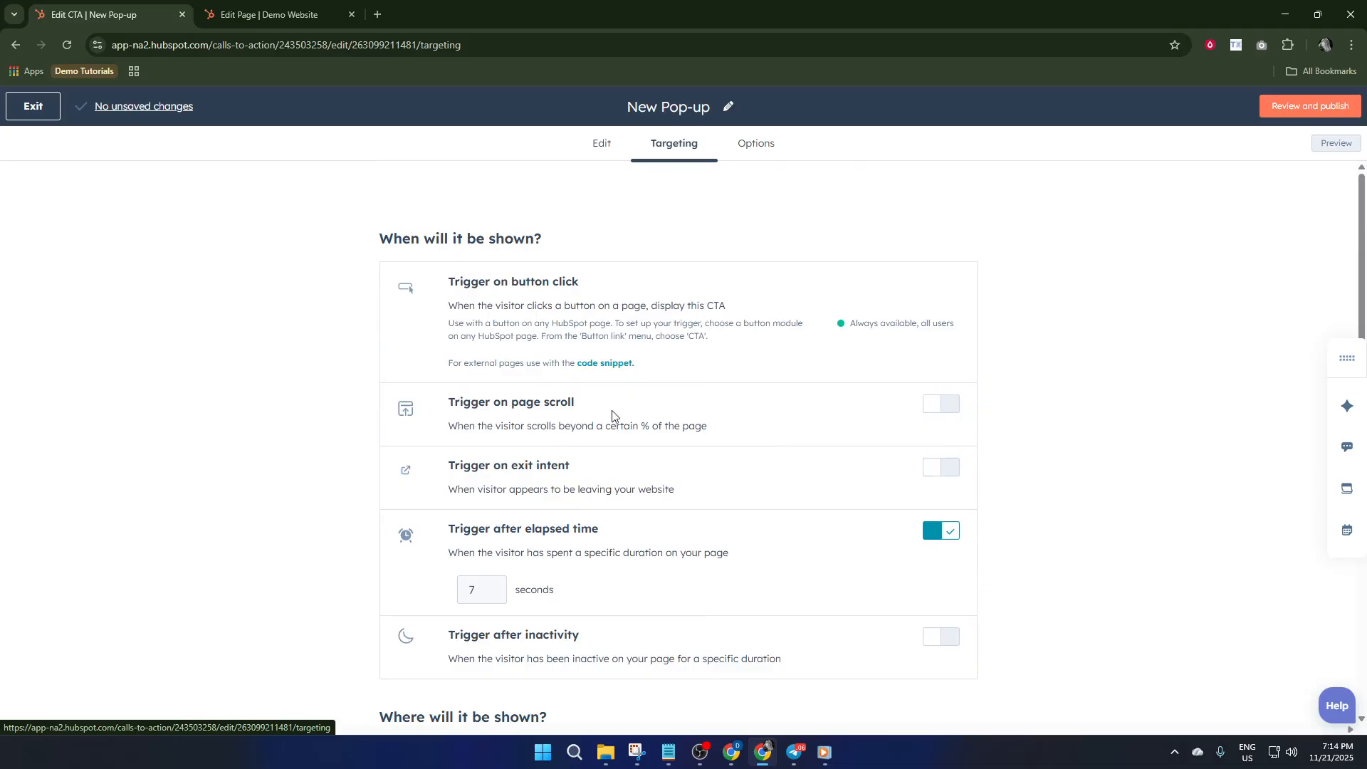
scroll(573, 431, "down", 1)
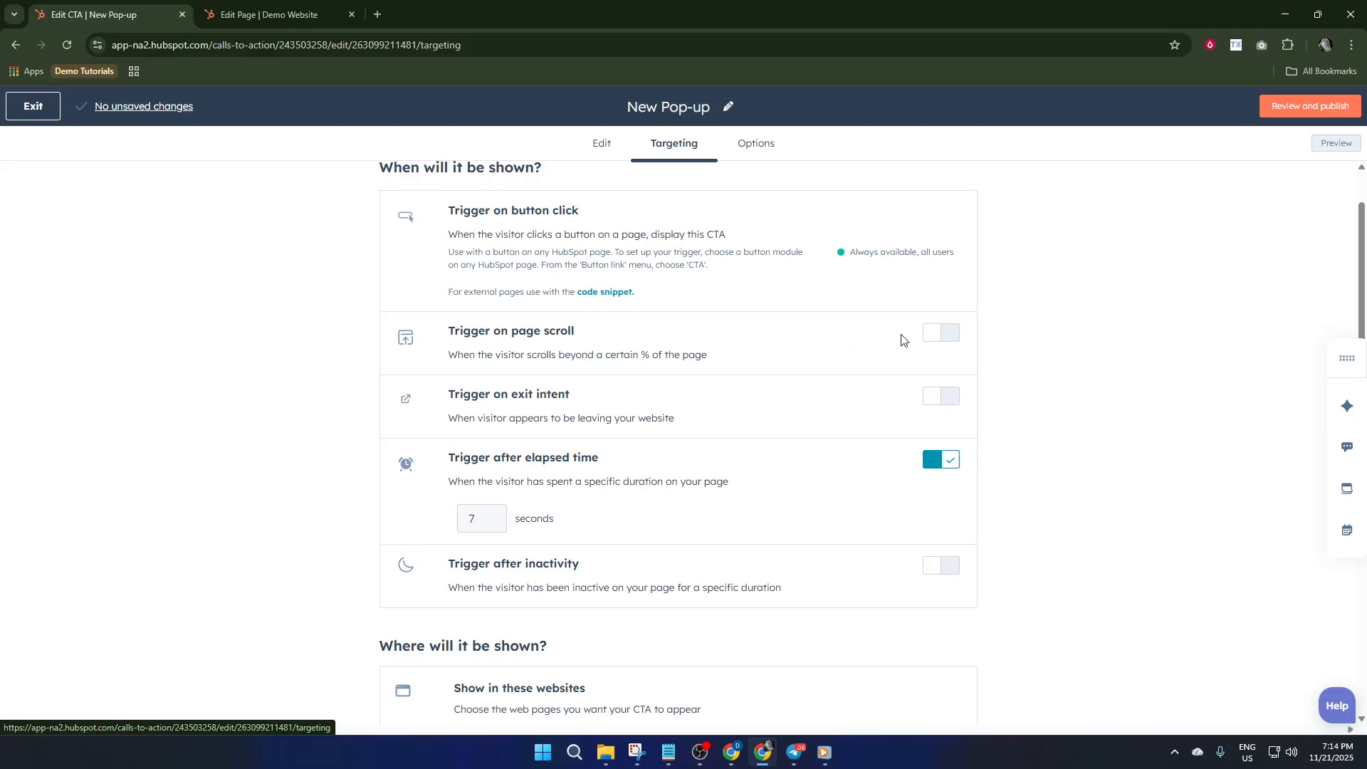
left_click(941, 333)
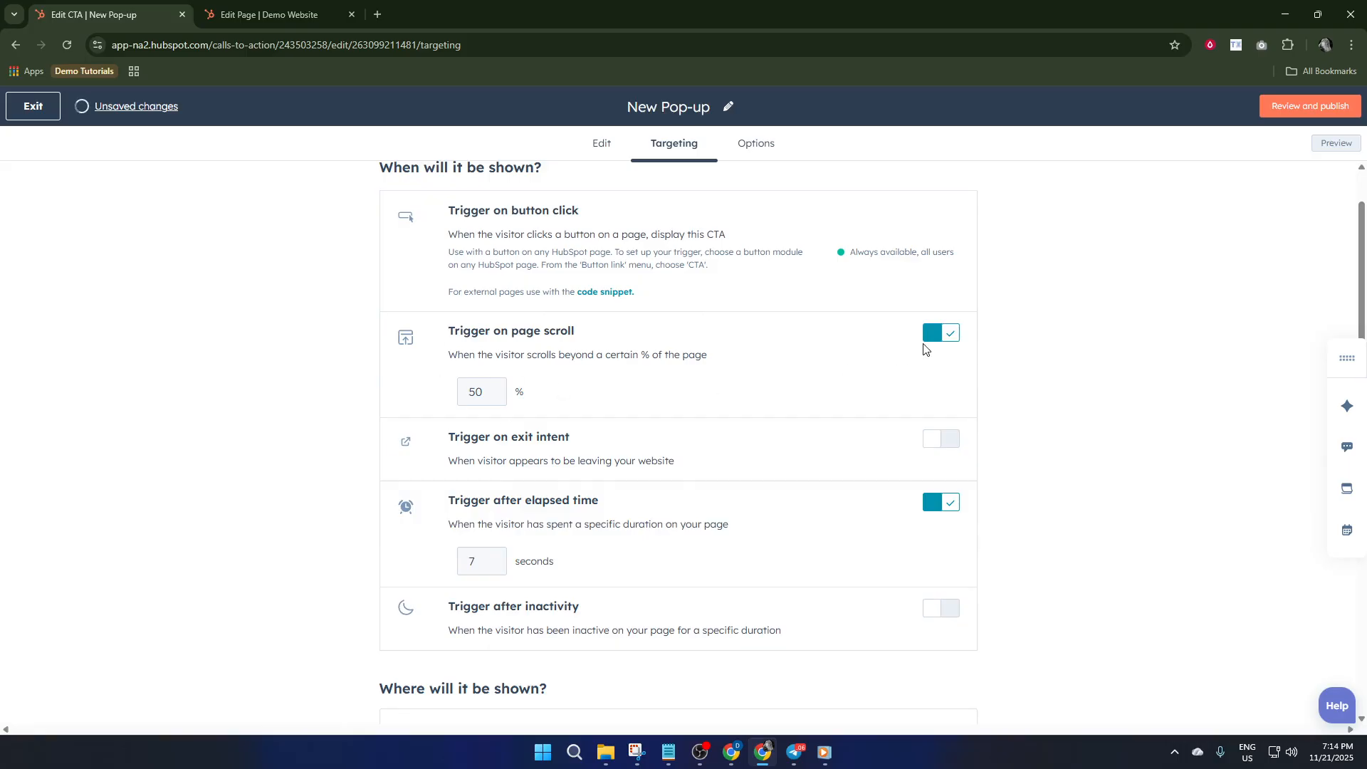
left_click(947, 336)
scroll(733, 362, "down", 2)
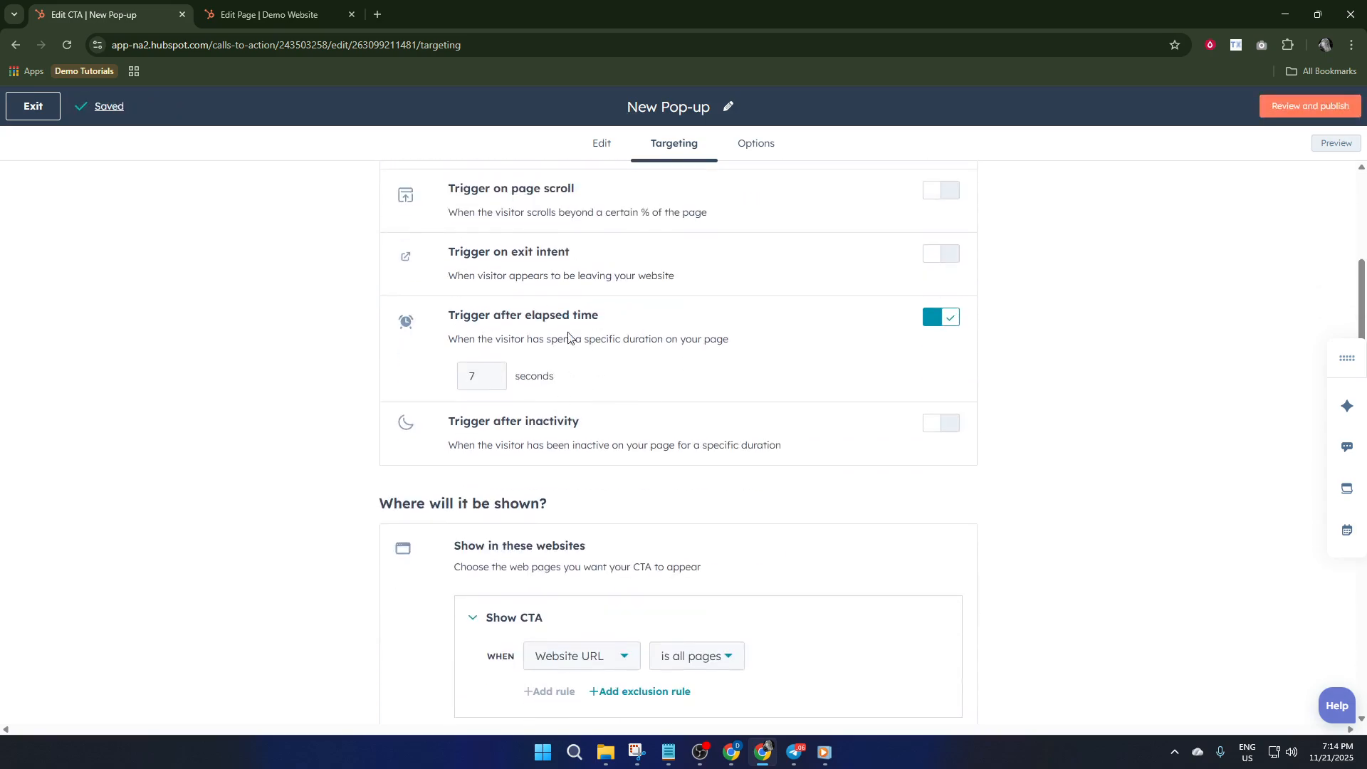
scroll(591, 354, "down", 1)
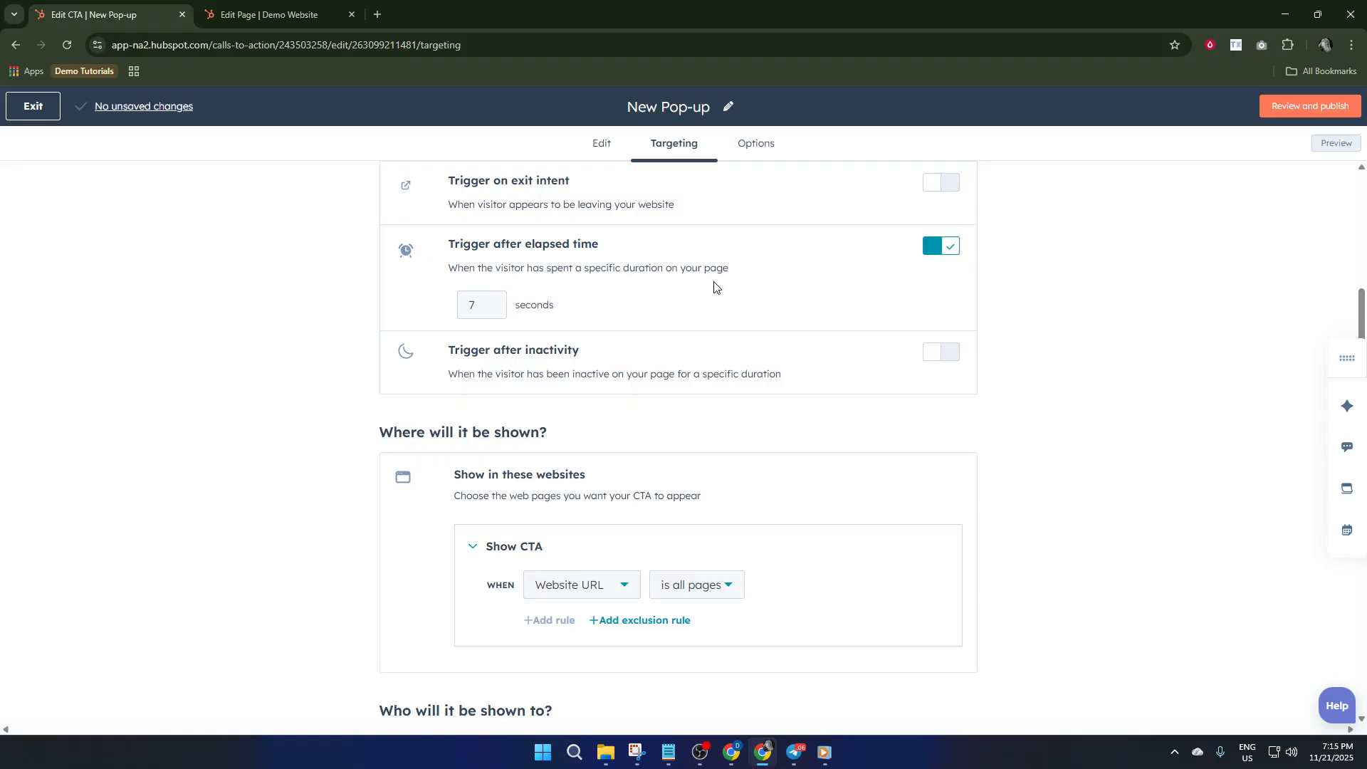
scroll(765, 316, "down", 2)
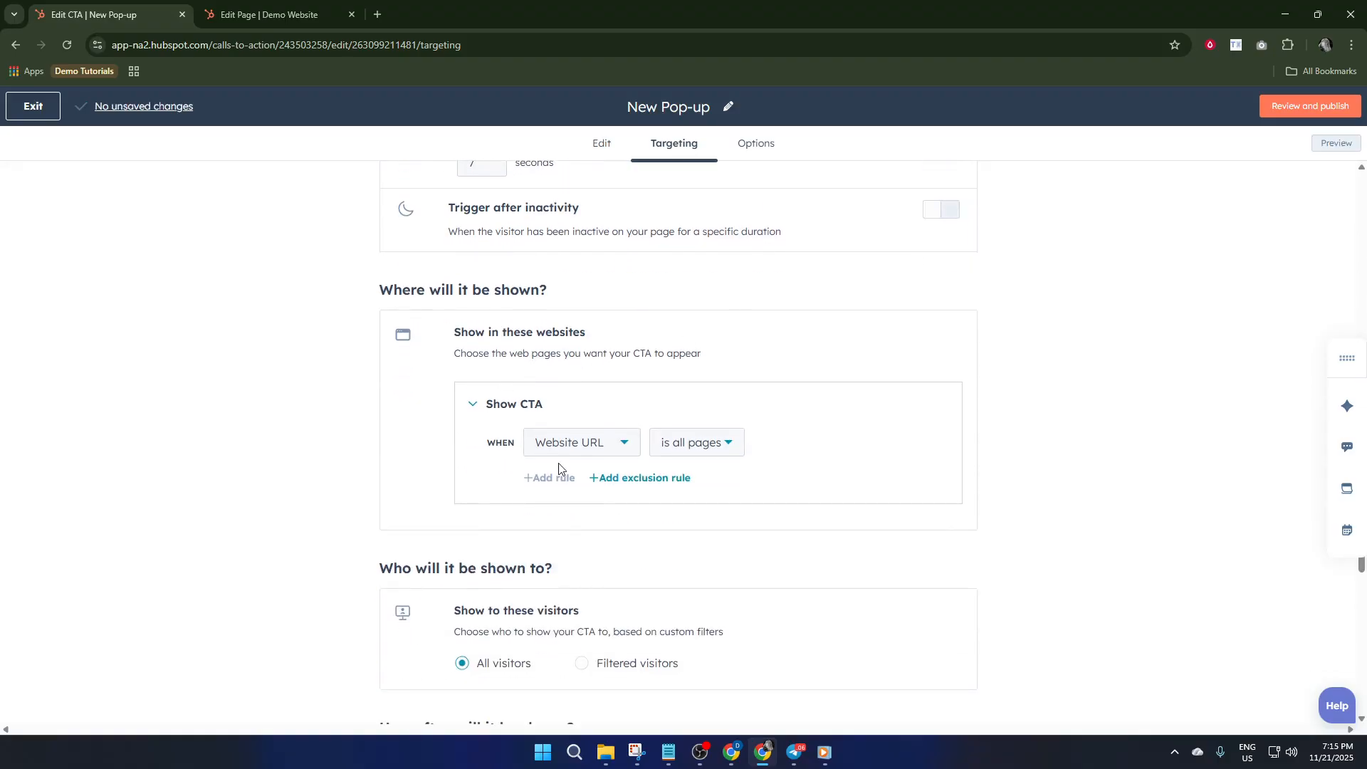
scroll(570, 460, "down", 2)
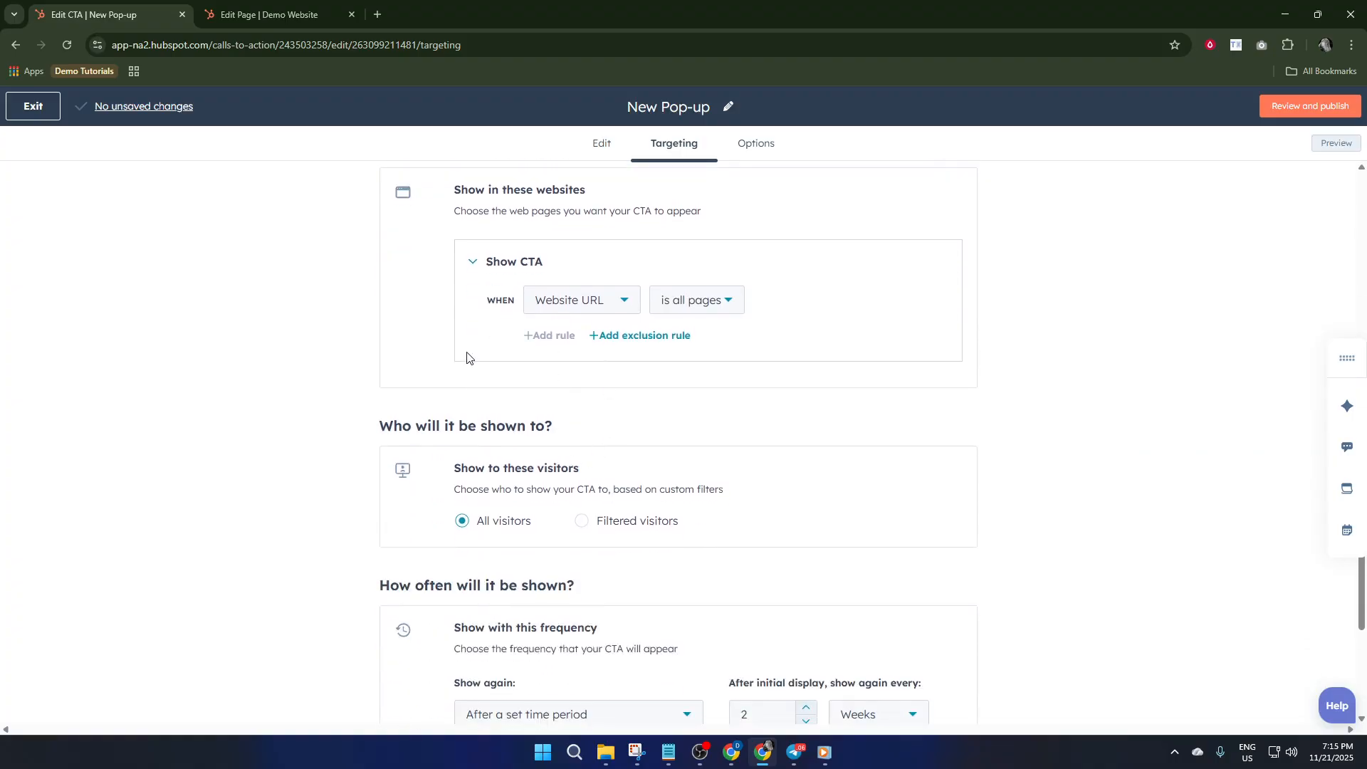
scroll(499, 456, "down", 2)
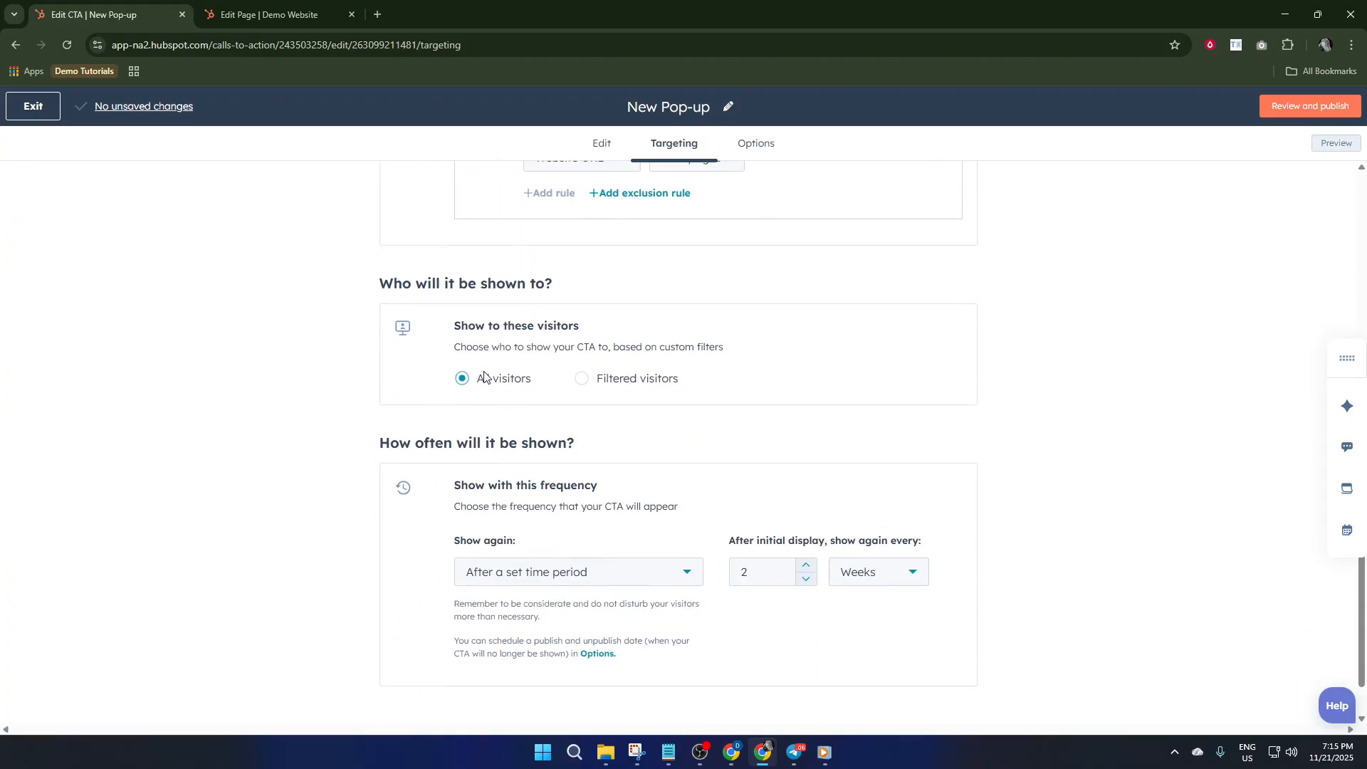
scroll(524, 386, "down", 1)
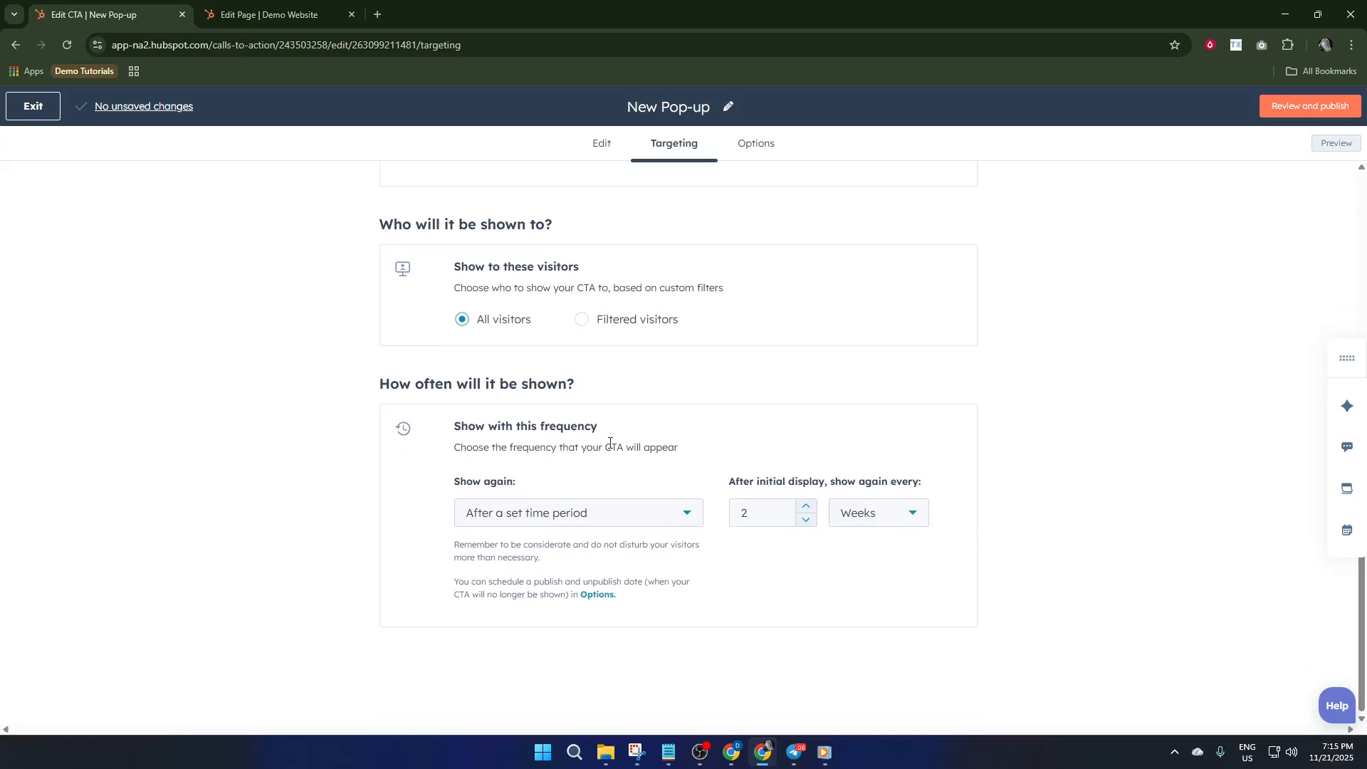
Step: Add the pop-up to the "Abandoned cart" marketing campaign in its options
left_click(760, 145)
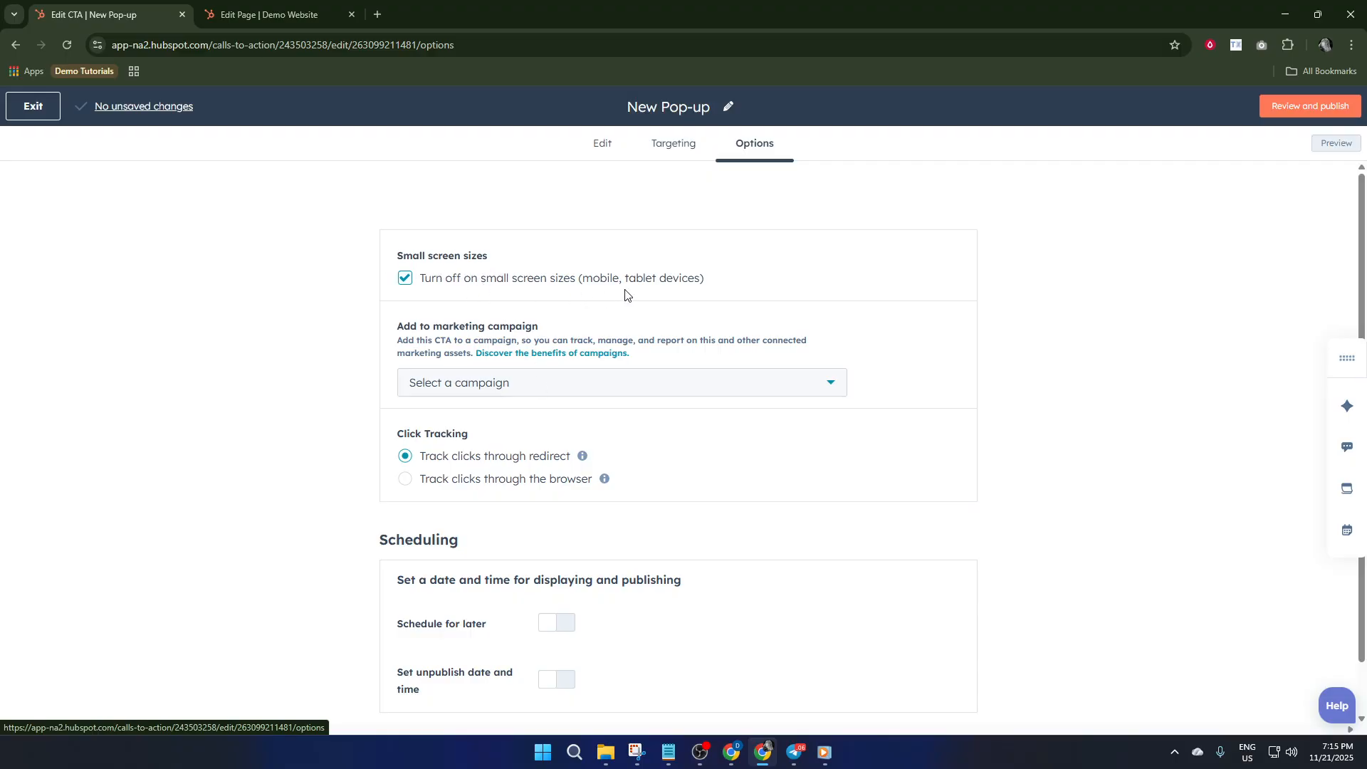
scroll(555, 303, "down", 1)
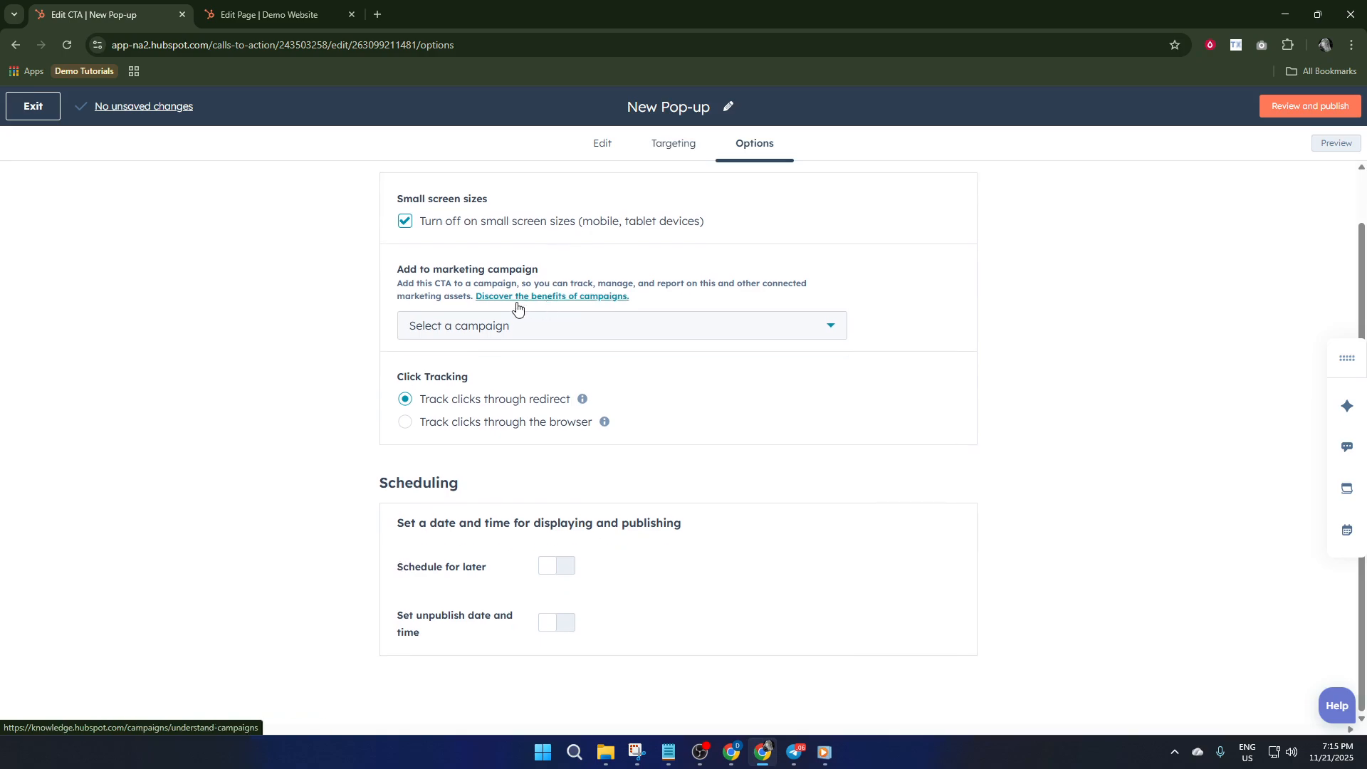
left_click(518, 338)
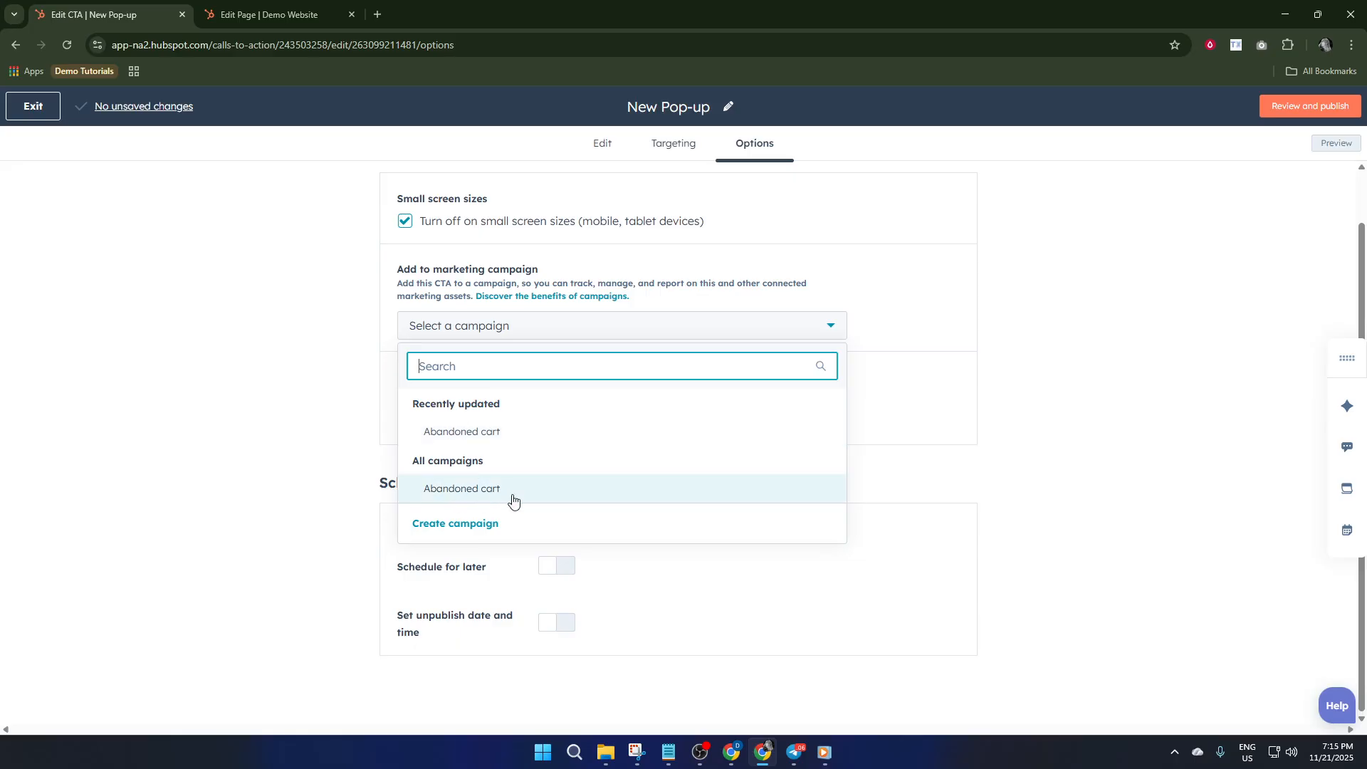
left_click(670, 341)
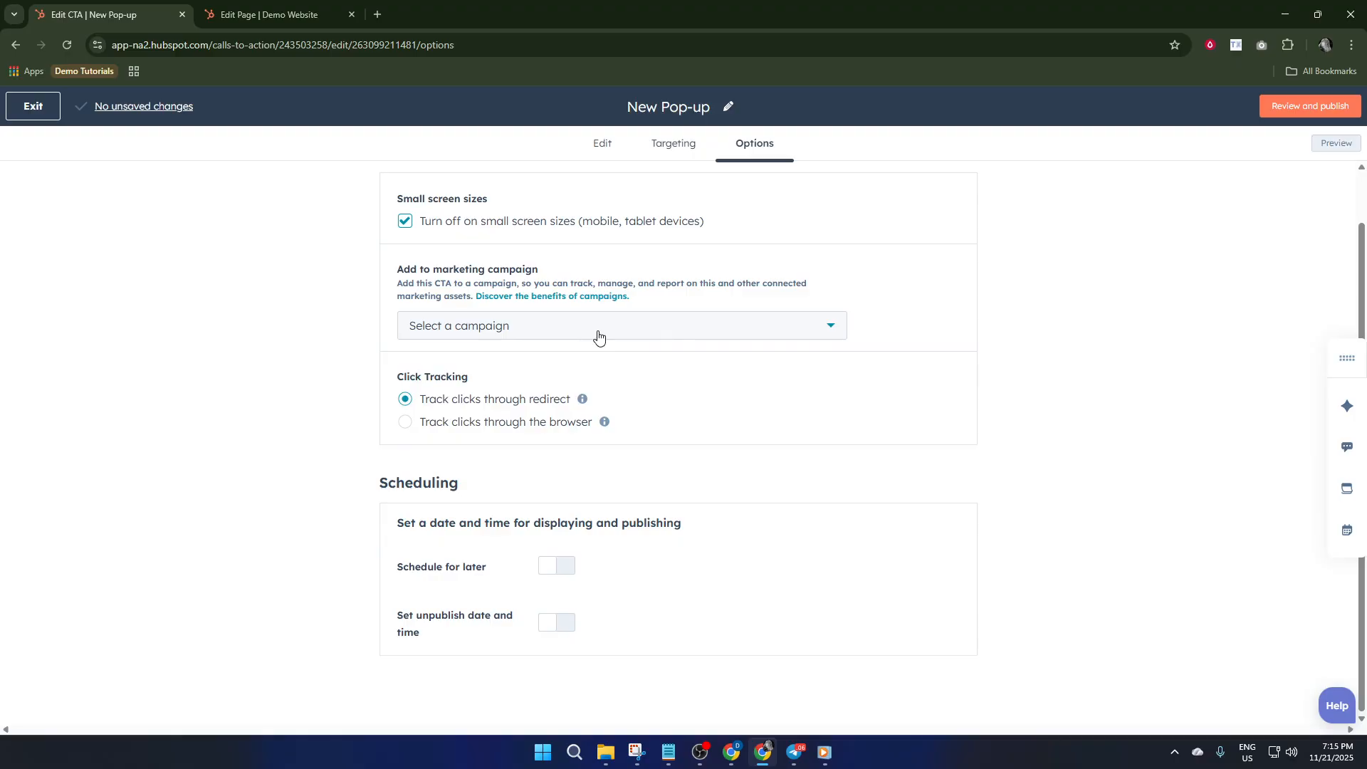
left_click(597, 333)
left_click(508, 434)
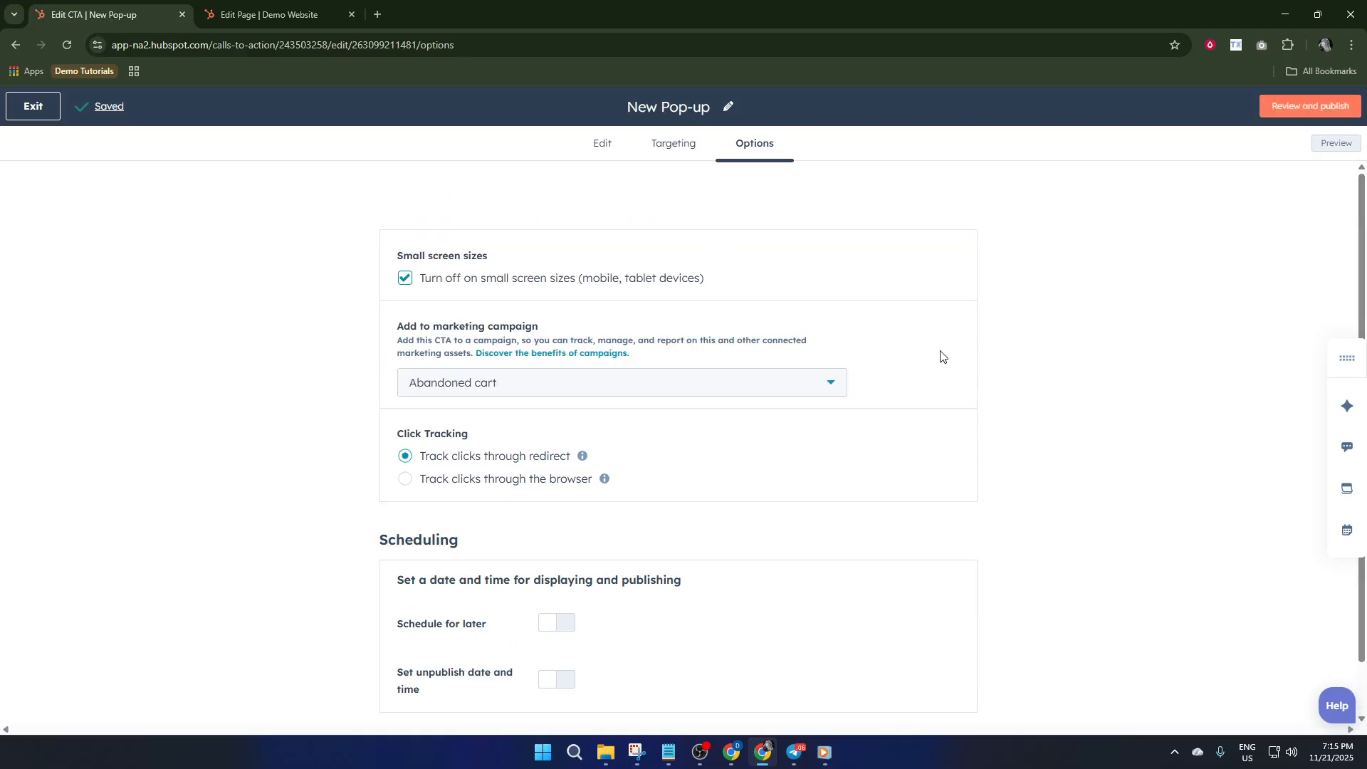
Step: Review the pop-up's publish details and publish it immediately
left_click(1291, 107)
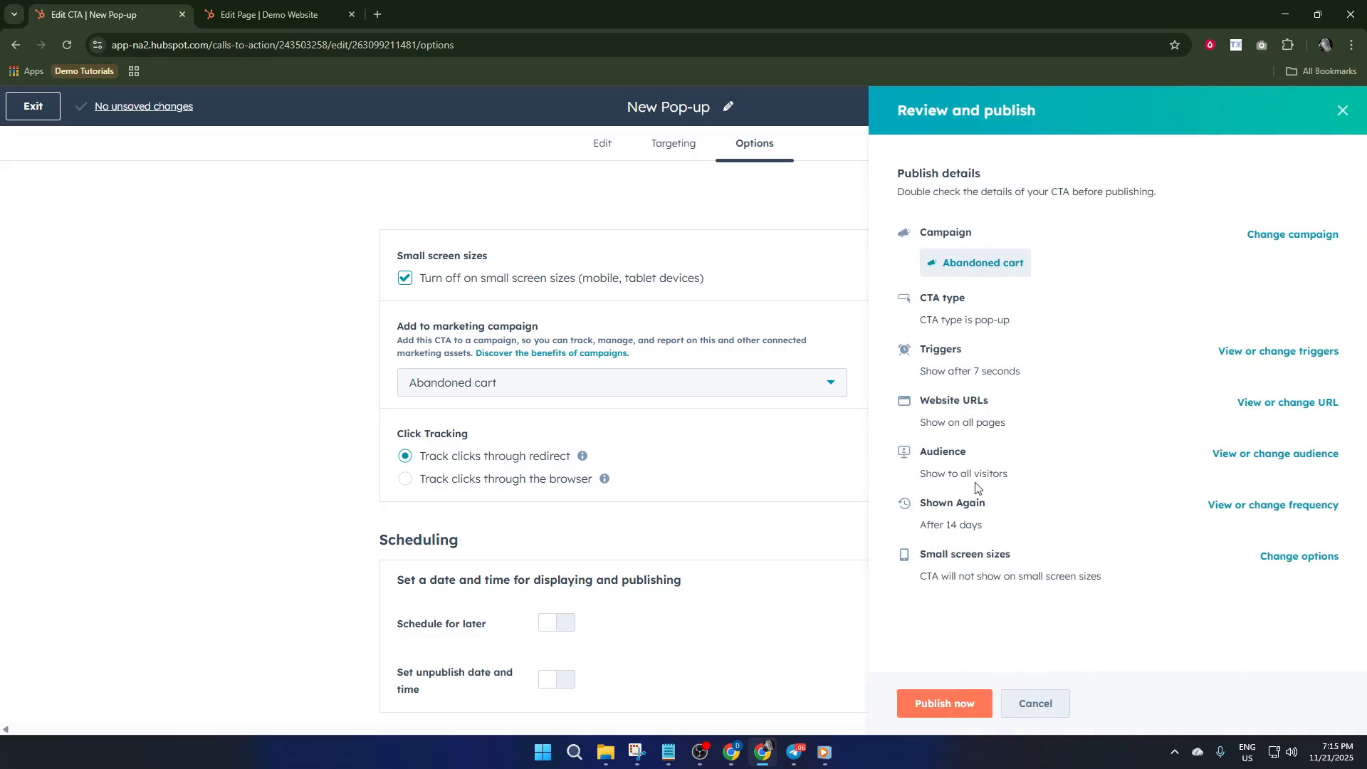
left_click(945, 705)
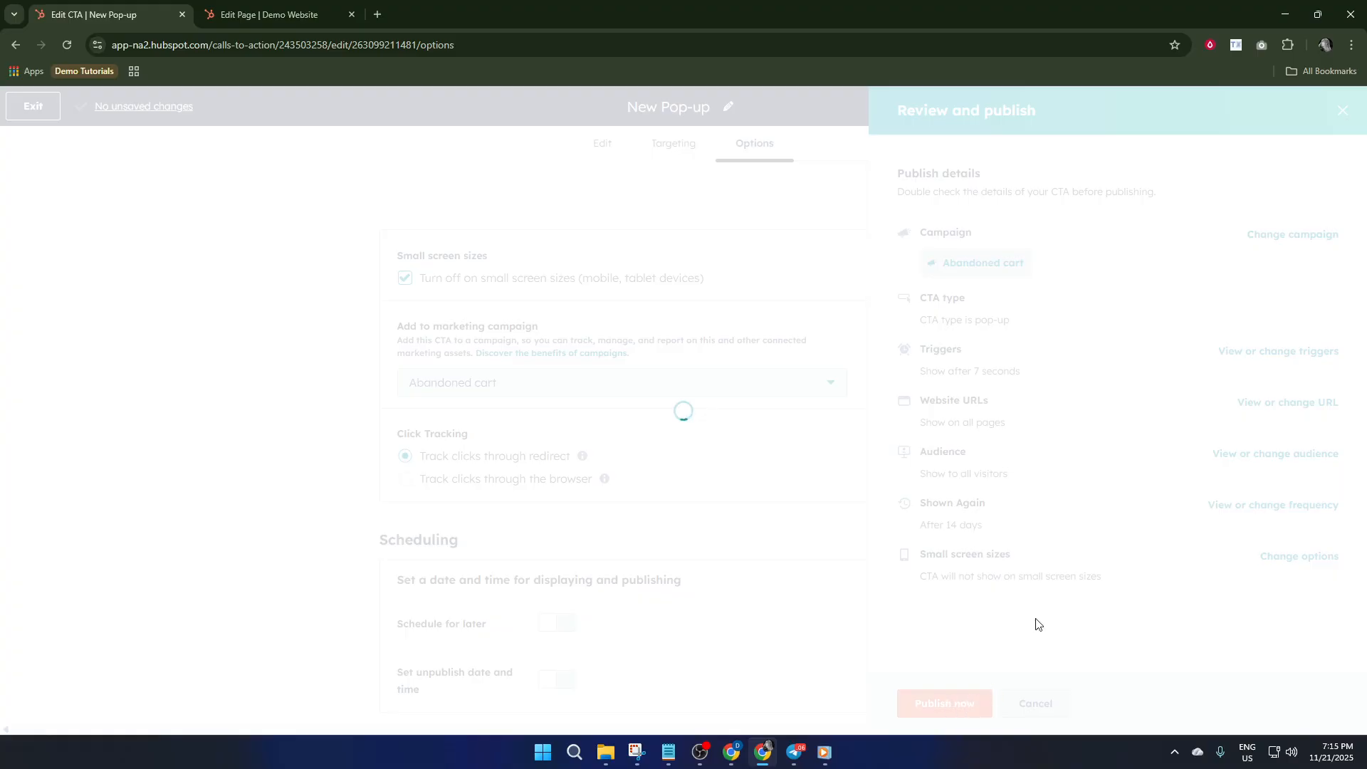